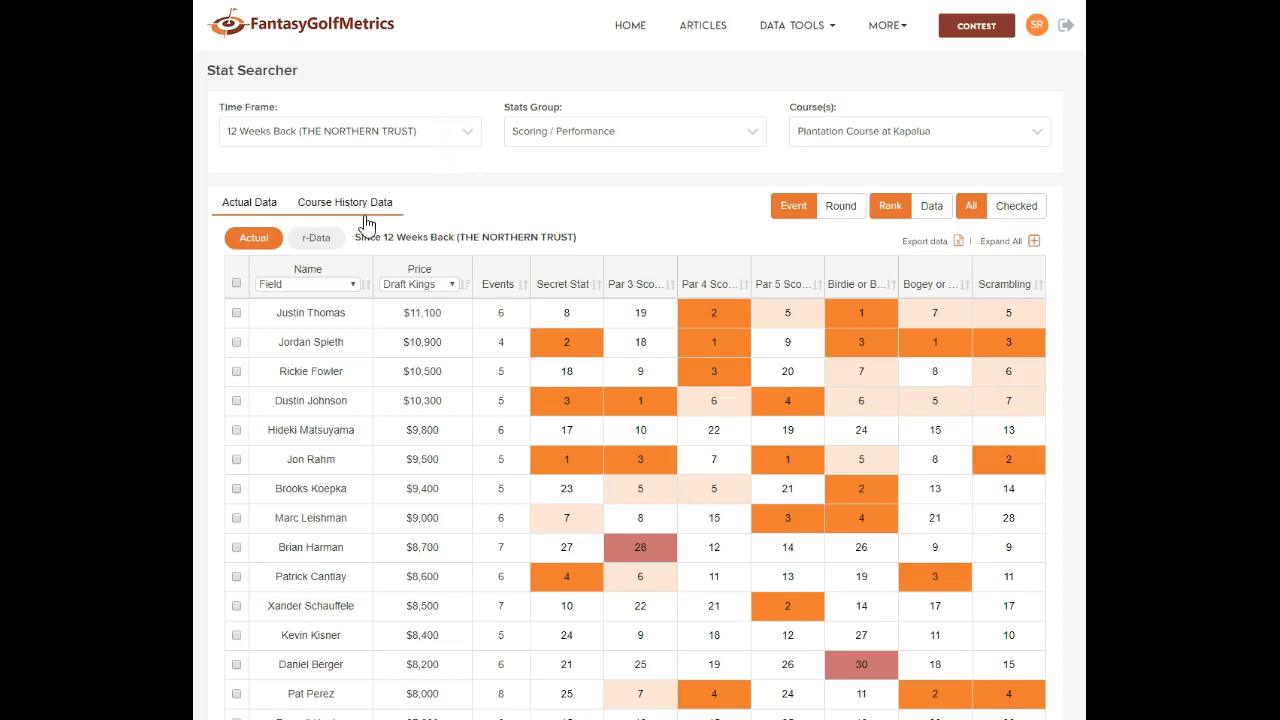
# Keep DraftKings as the salary pricing source
pyautogui.click(455, 287)
pyautogui.click(425, 297)
pyautogui.click(609, 165)
# Keep the Scoring / Performance stat group, the 12-week time frame and the current course
pyautogui.click(573, 141)
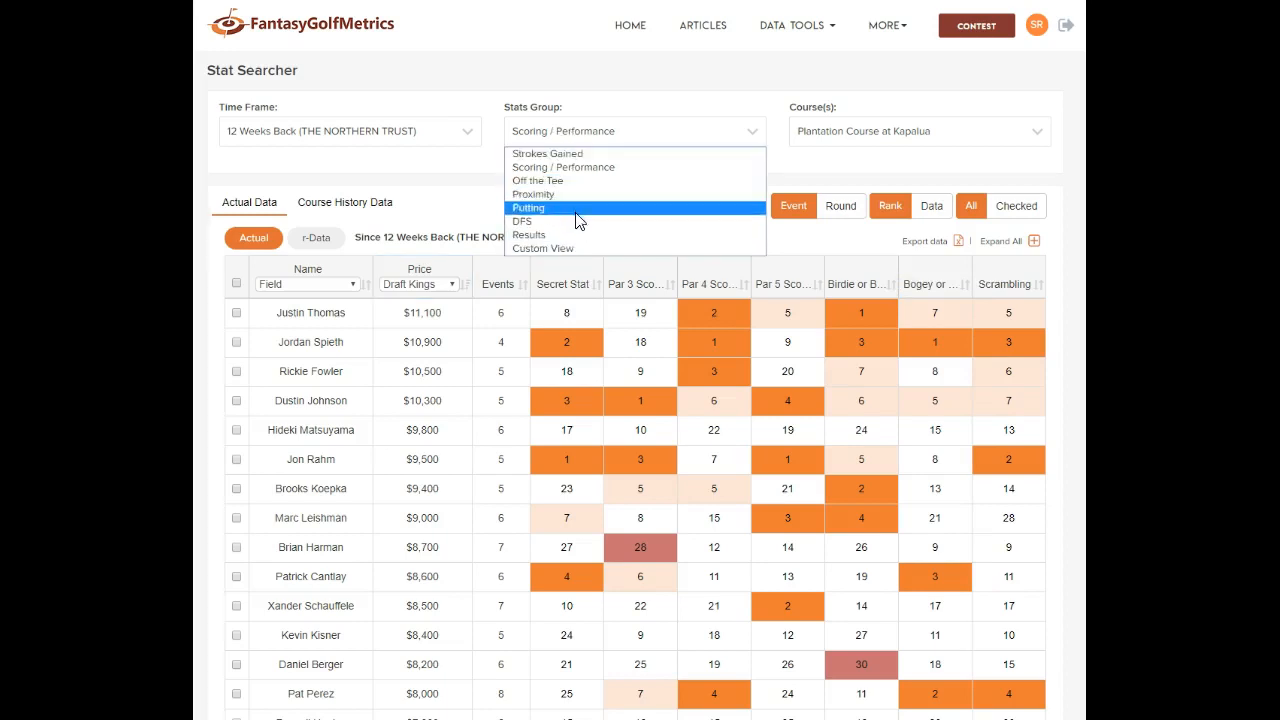
pyautogui.click(480, 174)
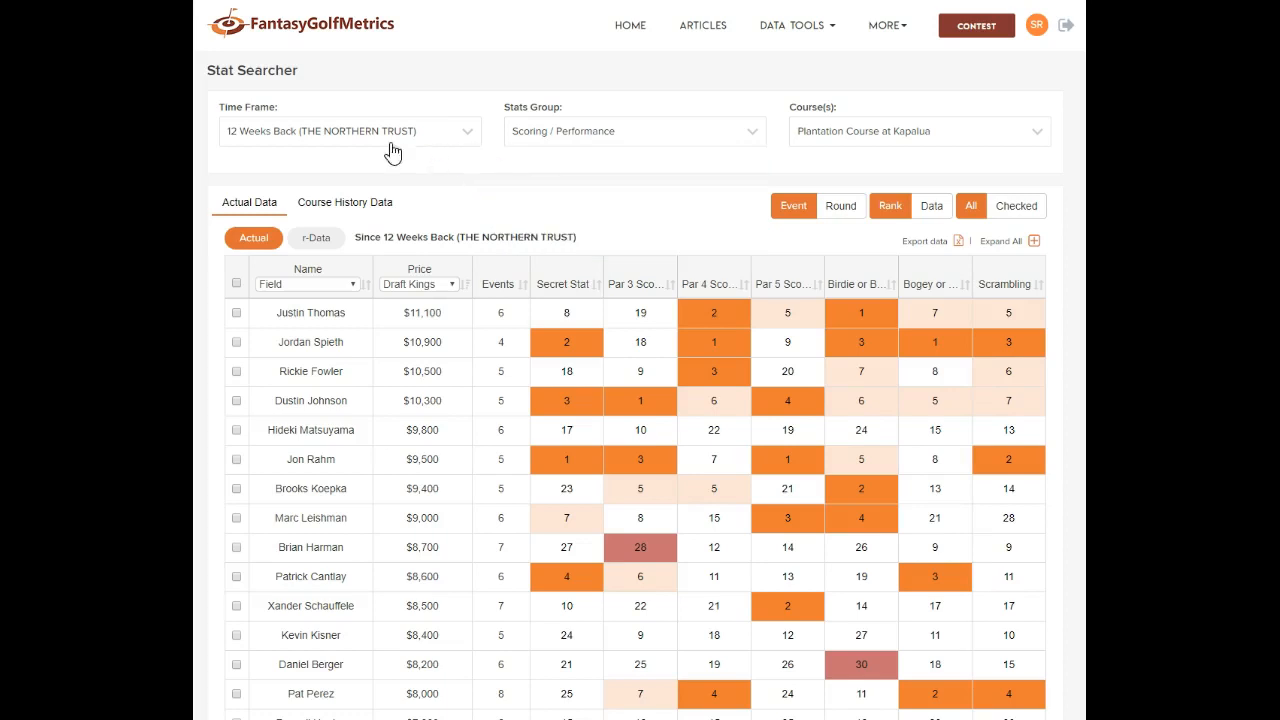
pyautogui.click(277, 138)
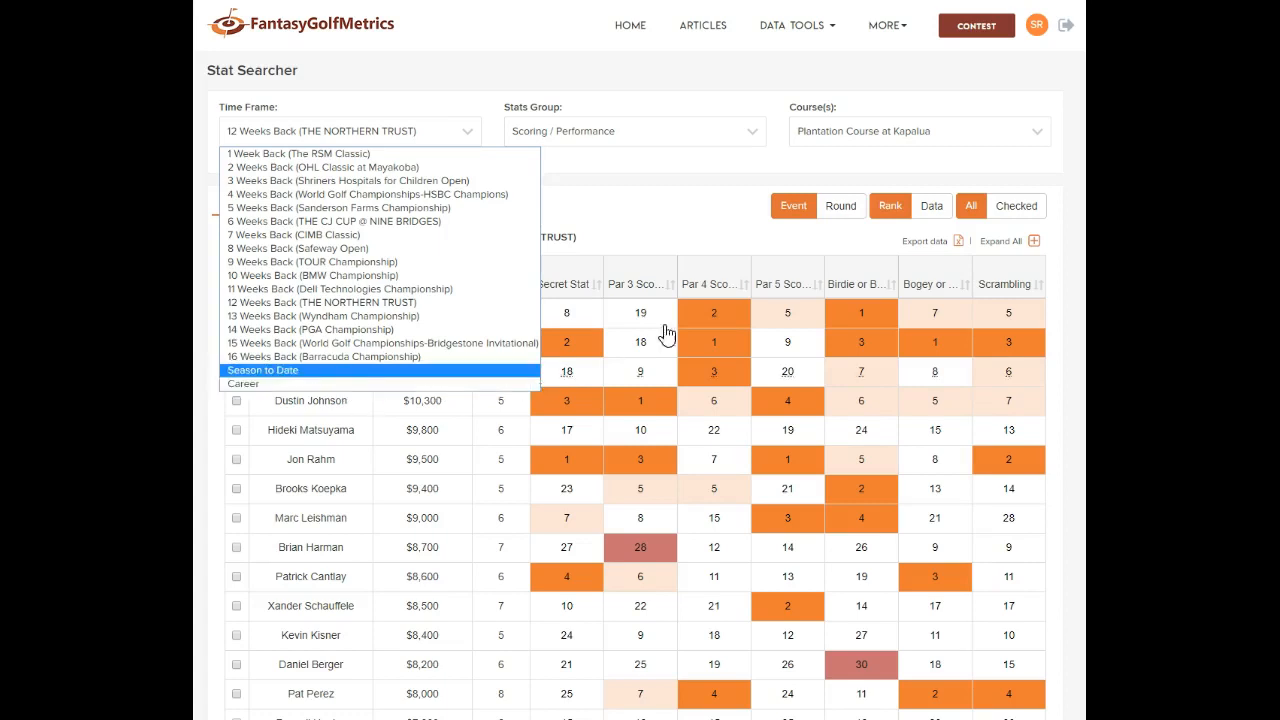
pyautogui.click(720, 207)
pyautogui.click(1003, 141)
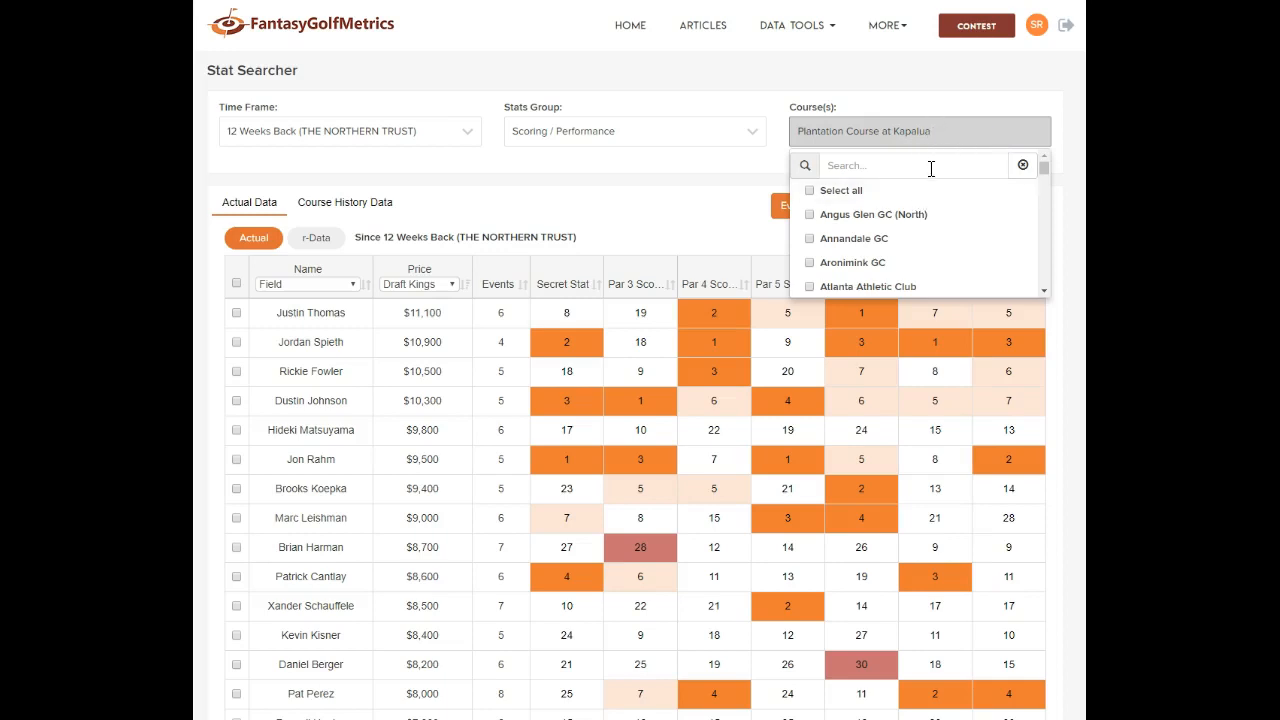
pyautogui.click(887, 110)
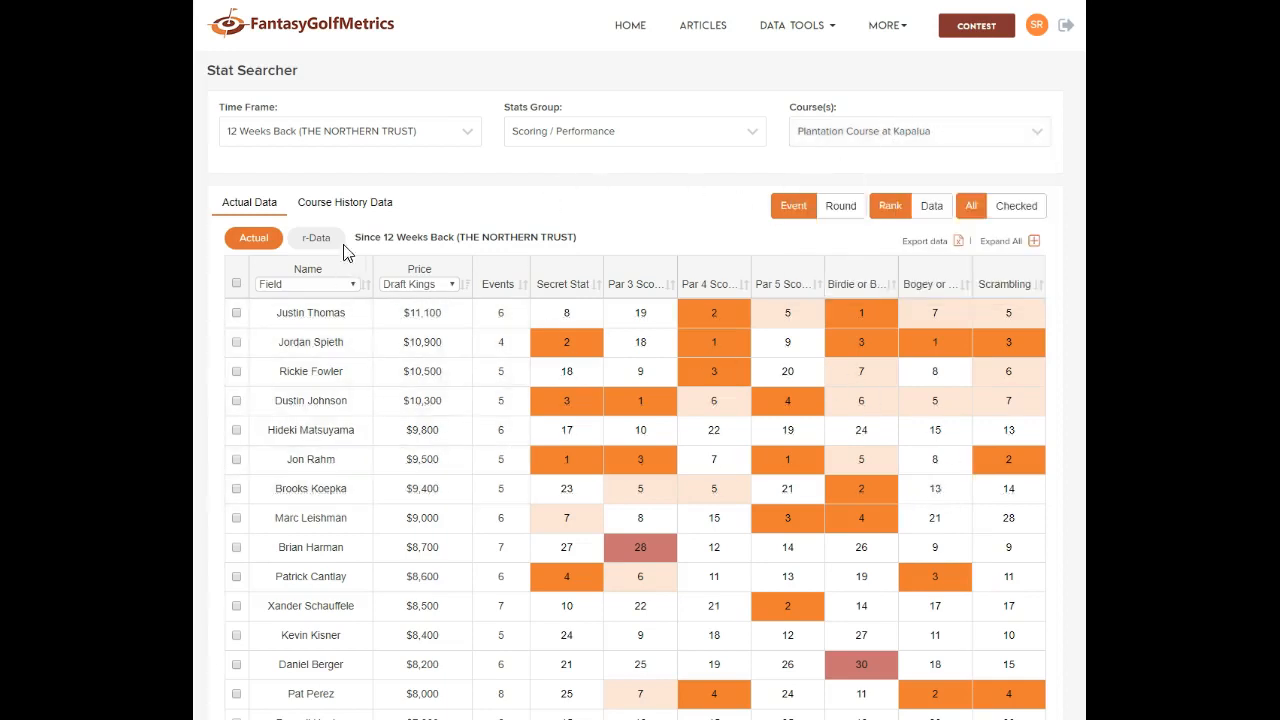
# Compare Plantation Course at Kapalua course history against the last 12 weeks of data
pyautogui.click(330, 208)
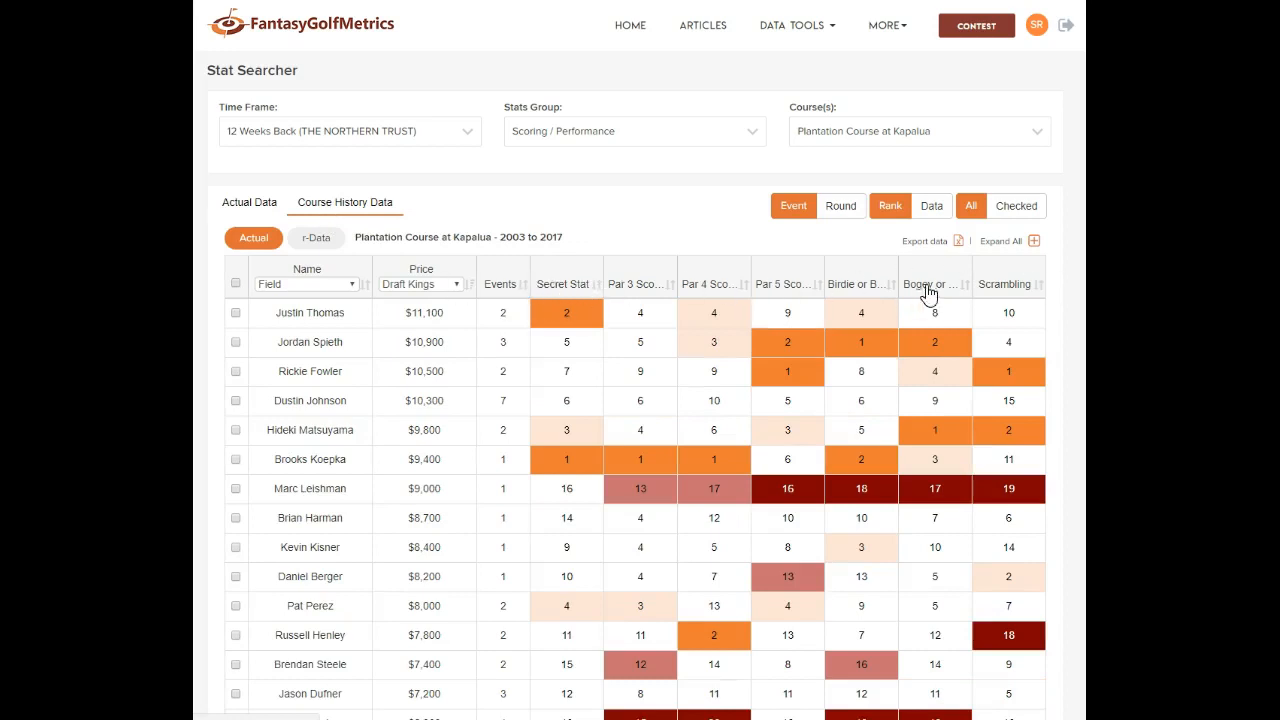
pyautogui.click(230, 210)
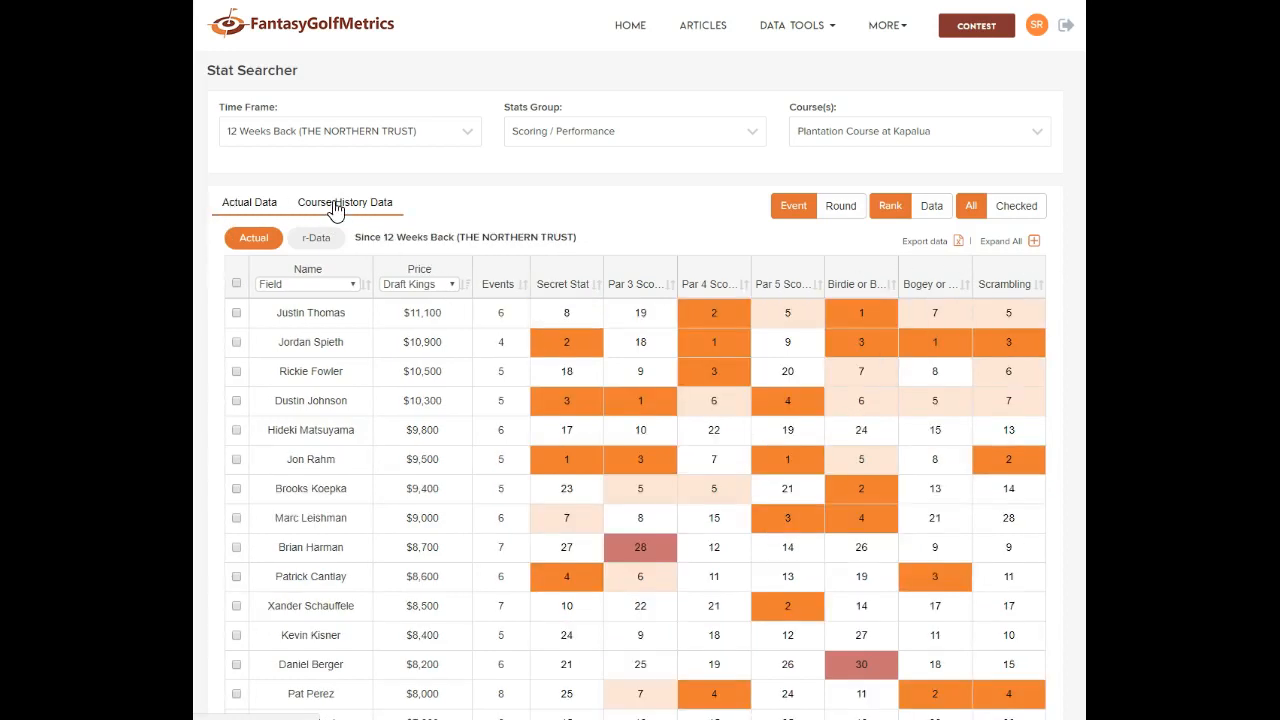
pyautogui.click(338, 205)
pyautogui.click(264, 212)
# Show the 12-week stats as r-Data, re-checking course history and actual results along the way
pyautogui.click(314, 238)
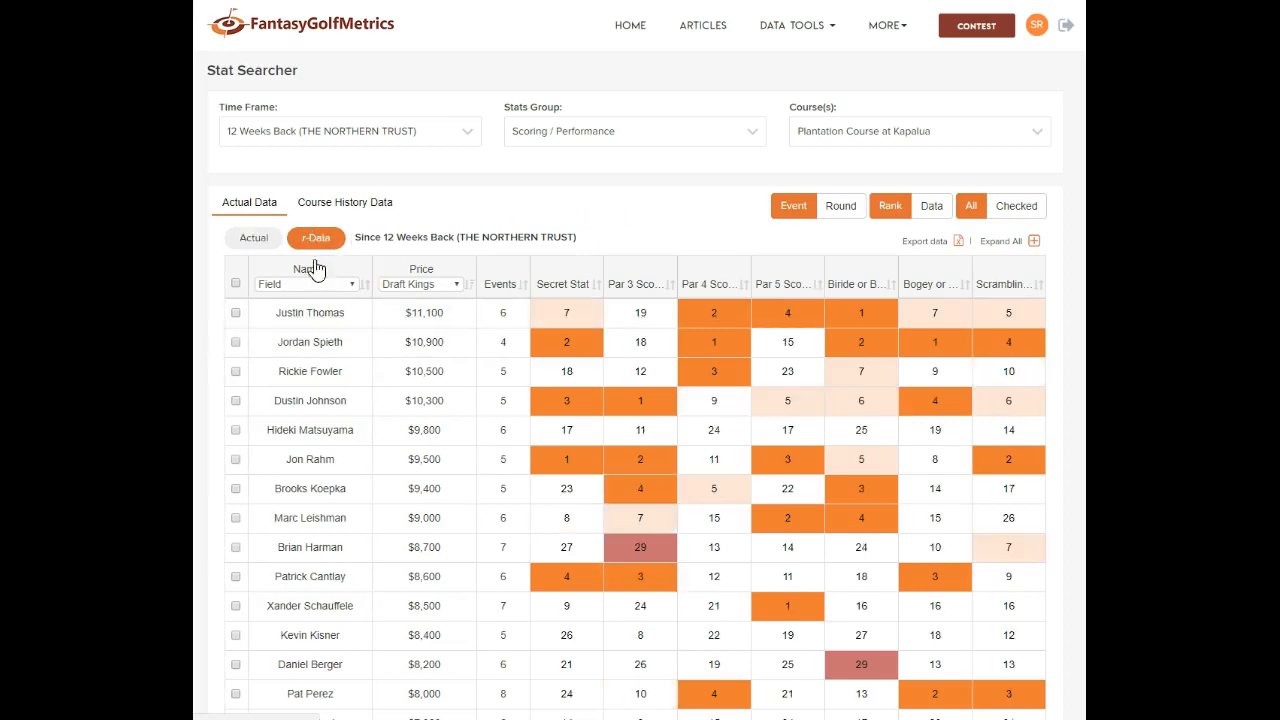
pyautogui.click(252, 246)
pyautogui.click(340, 203)
pyautogui.click(257, 208)
pyautogui.click(304, 208)
pyautogui.click(307, 248)
pyautogui.click(272, 242)
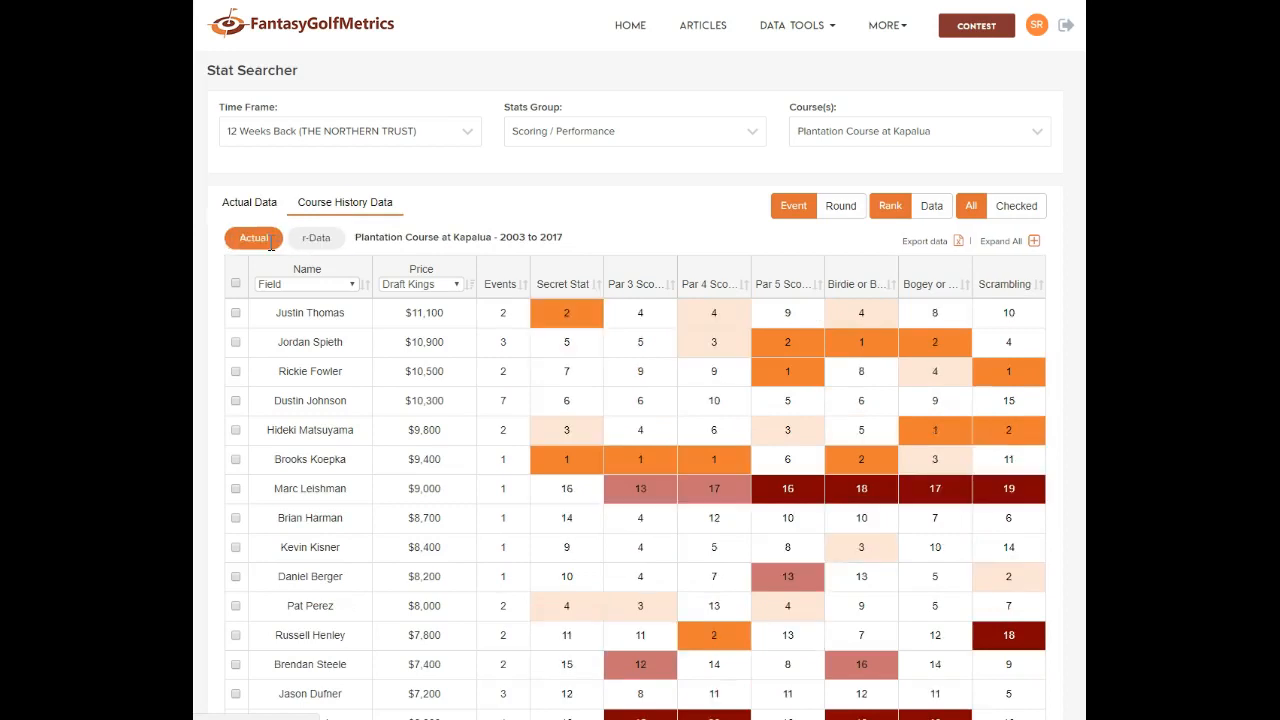
pyautogui.click(266, 210)
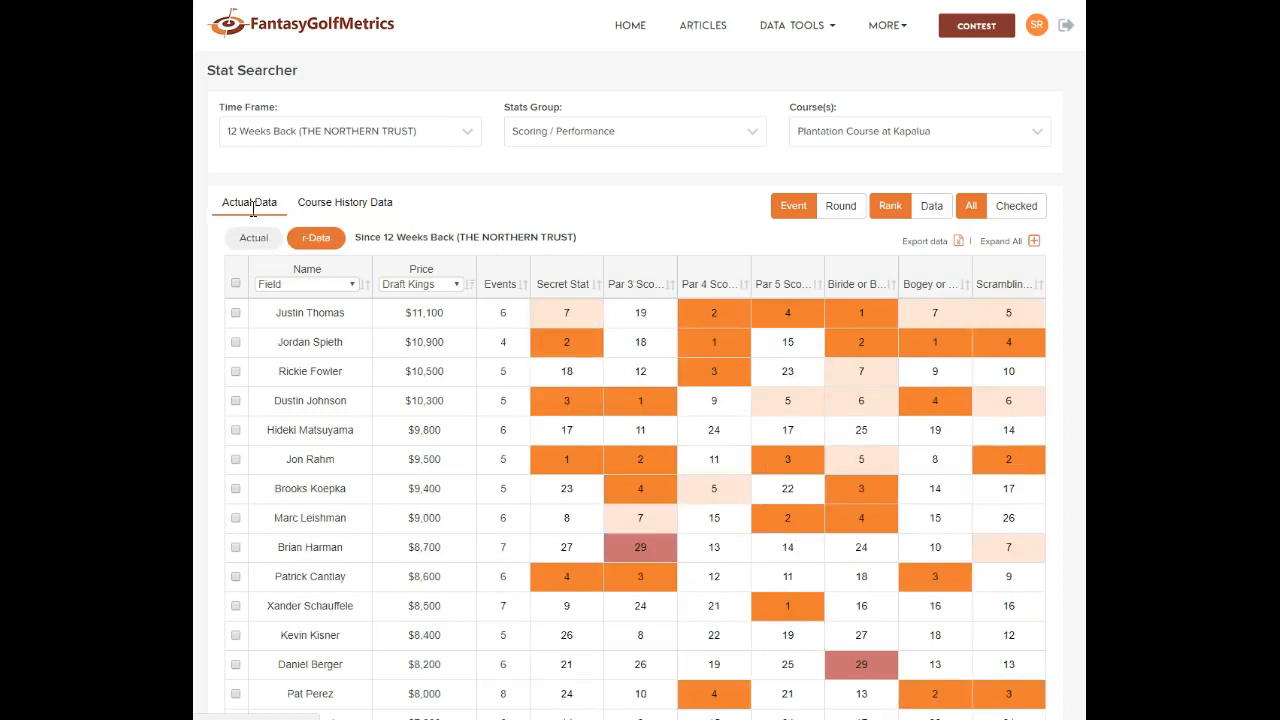
pyautogui.click(255, 237)
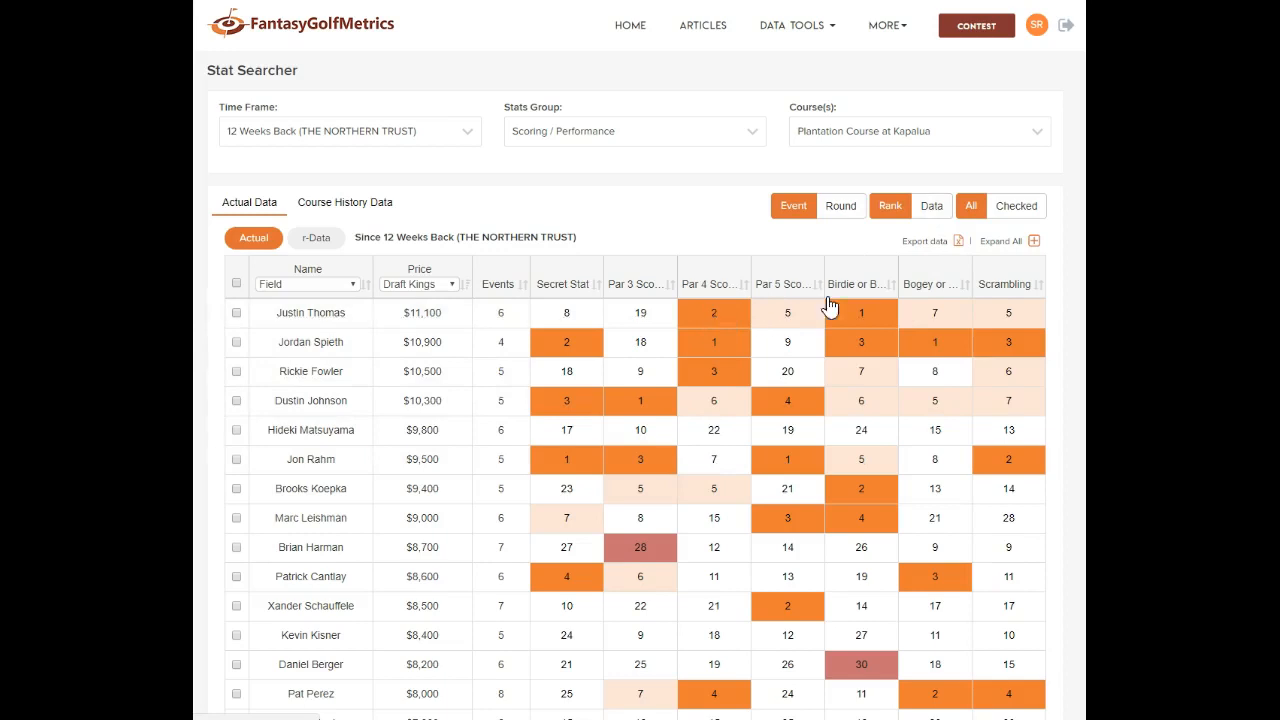
# Switch the table to raw stat values, then back to event-based ranks
pyautogui.click(933, 207)
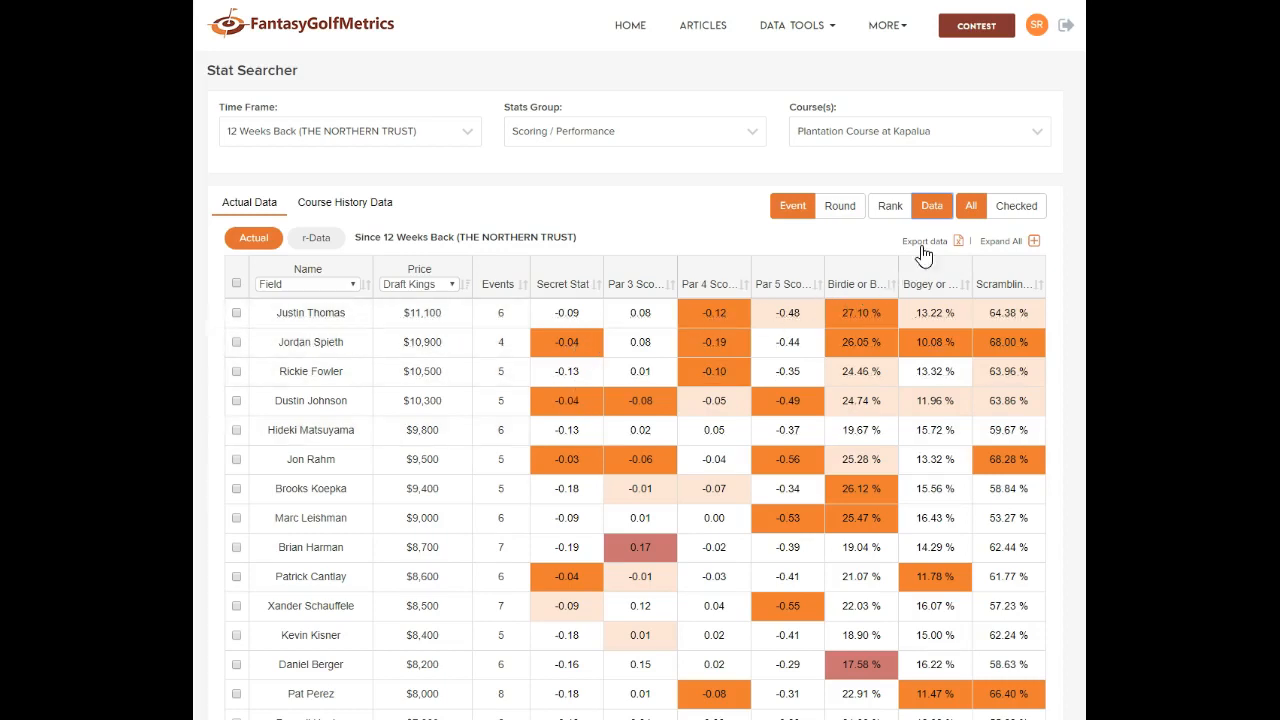
pyautogui.click(900, 213)
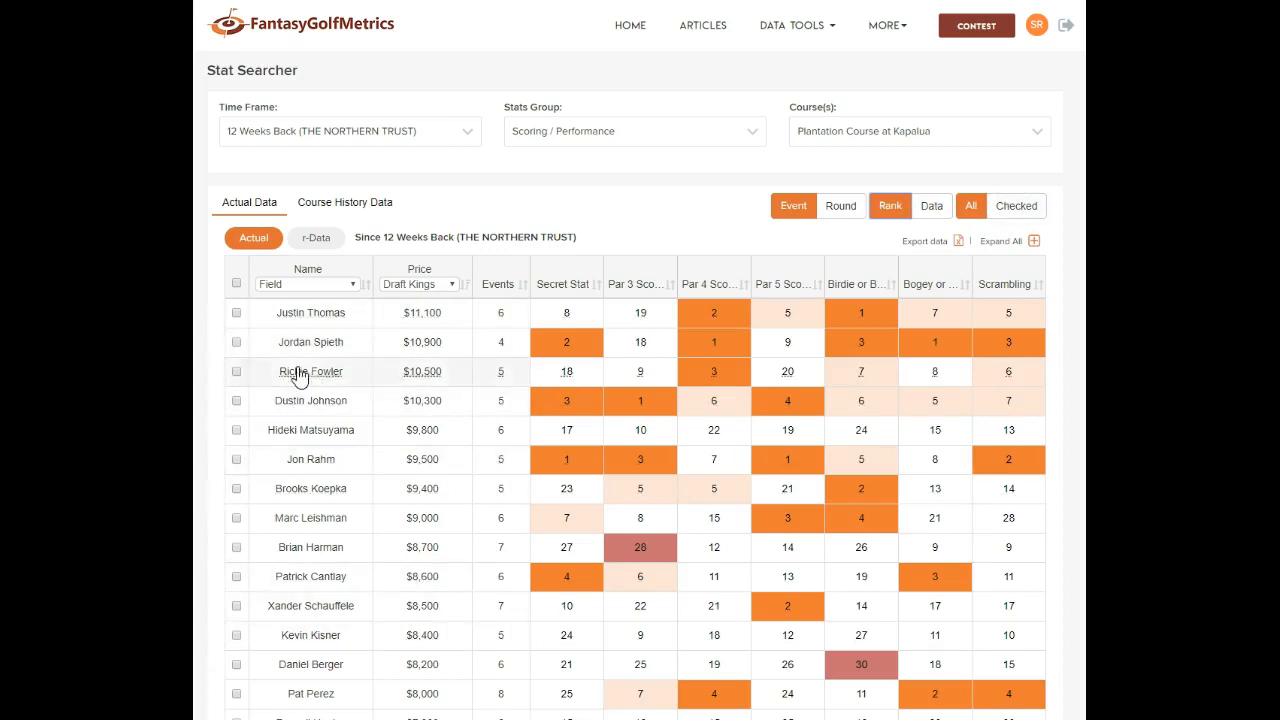
# Tick the top-listed, $9,400 and $8,500 players and show only those three
pyautogui.click(236, 313)
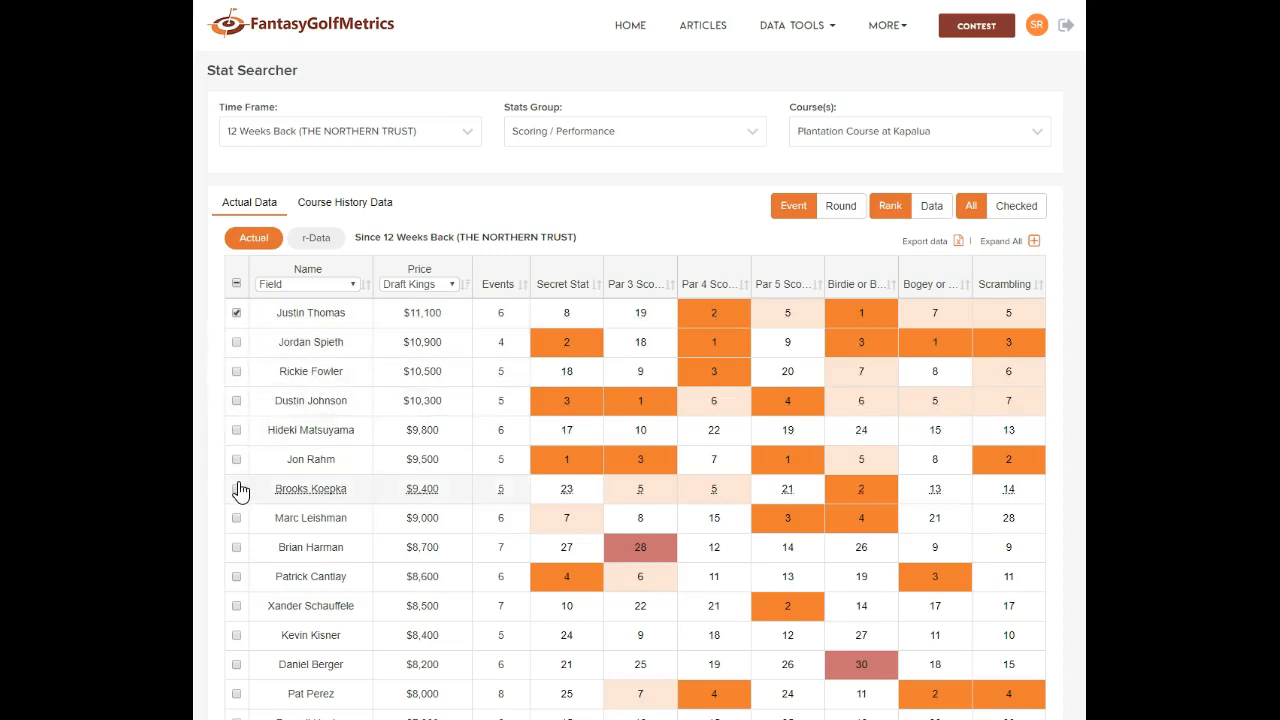
pyautogui.click(236, 488)
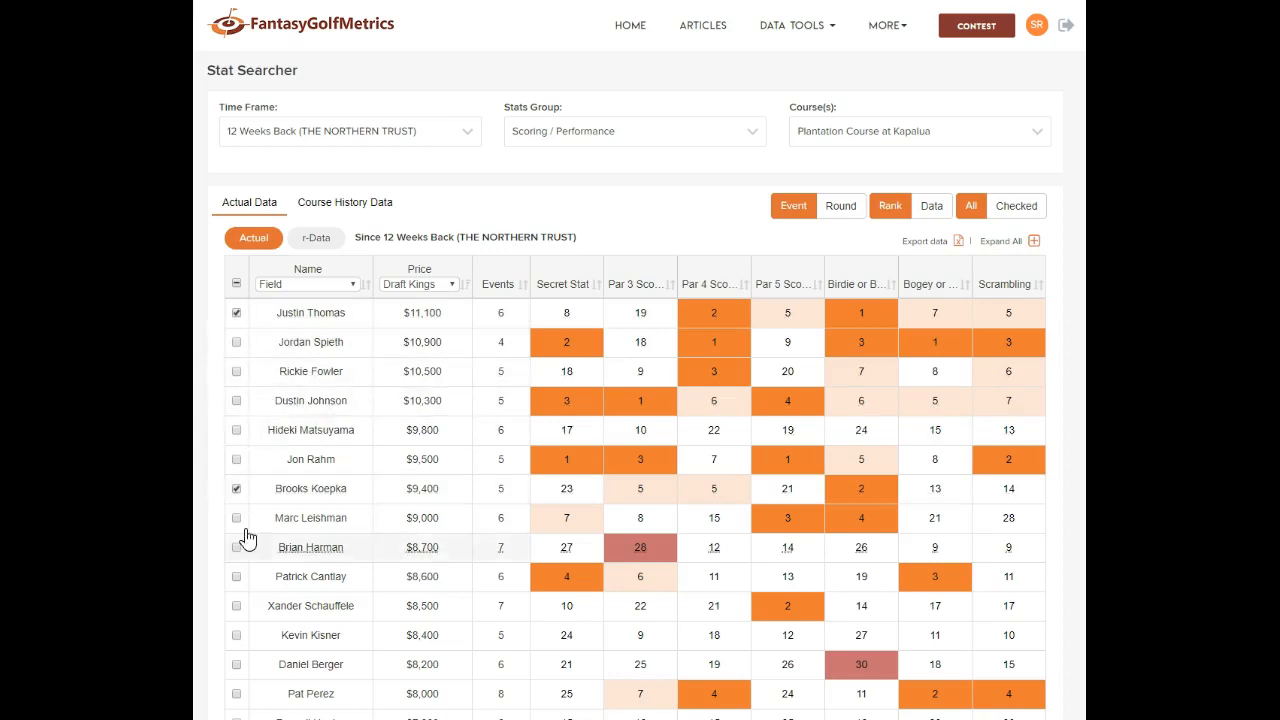
pyautogui.click(236, 606)
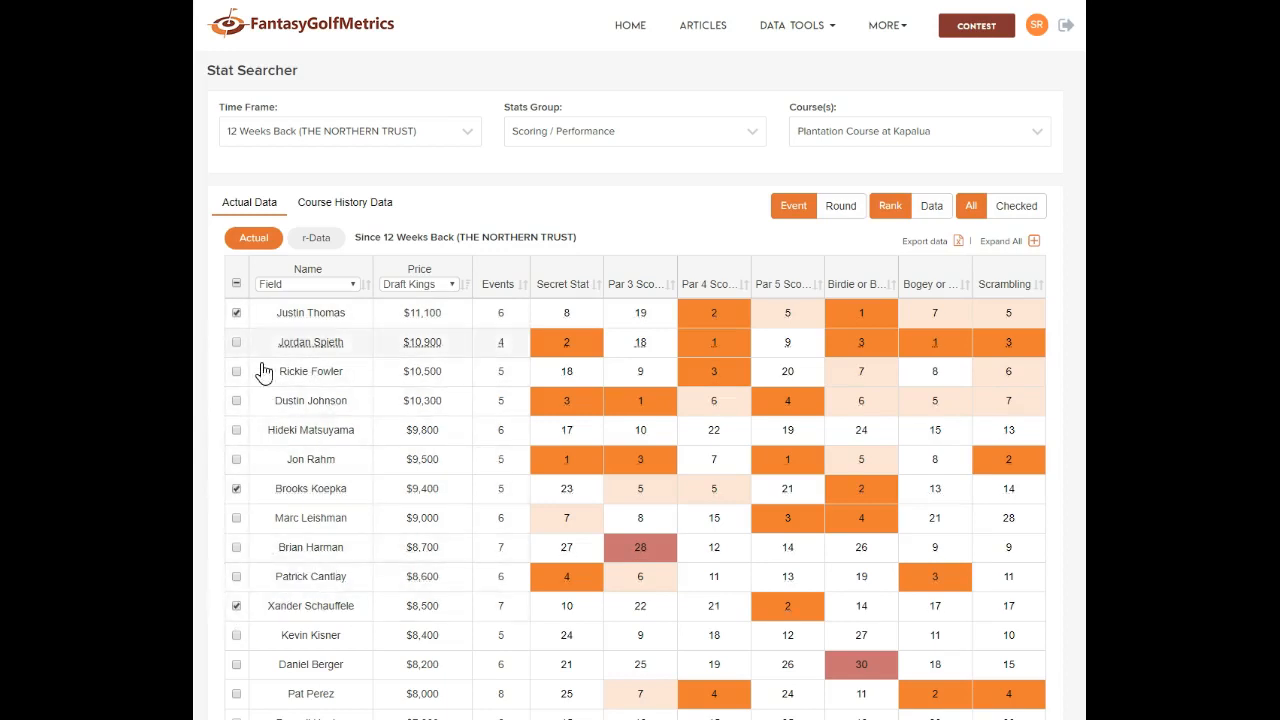
pyautogui.click(1030, 212)
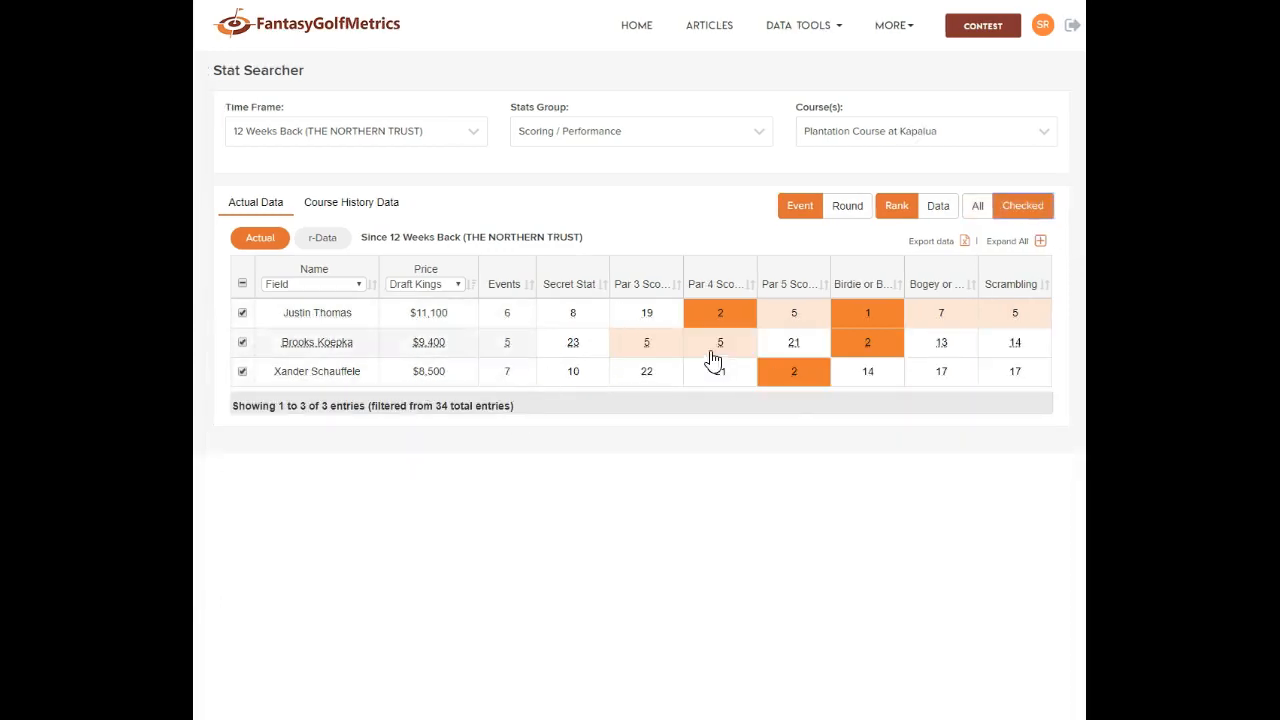
# Sort them by Par 5, birdie, bogey and Scrambling, then list every player again
pyautogui.click(826, 287)
pyautogui.click(900, 286)
pyautogui.click(970, 287)
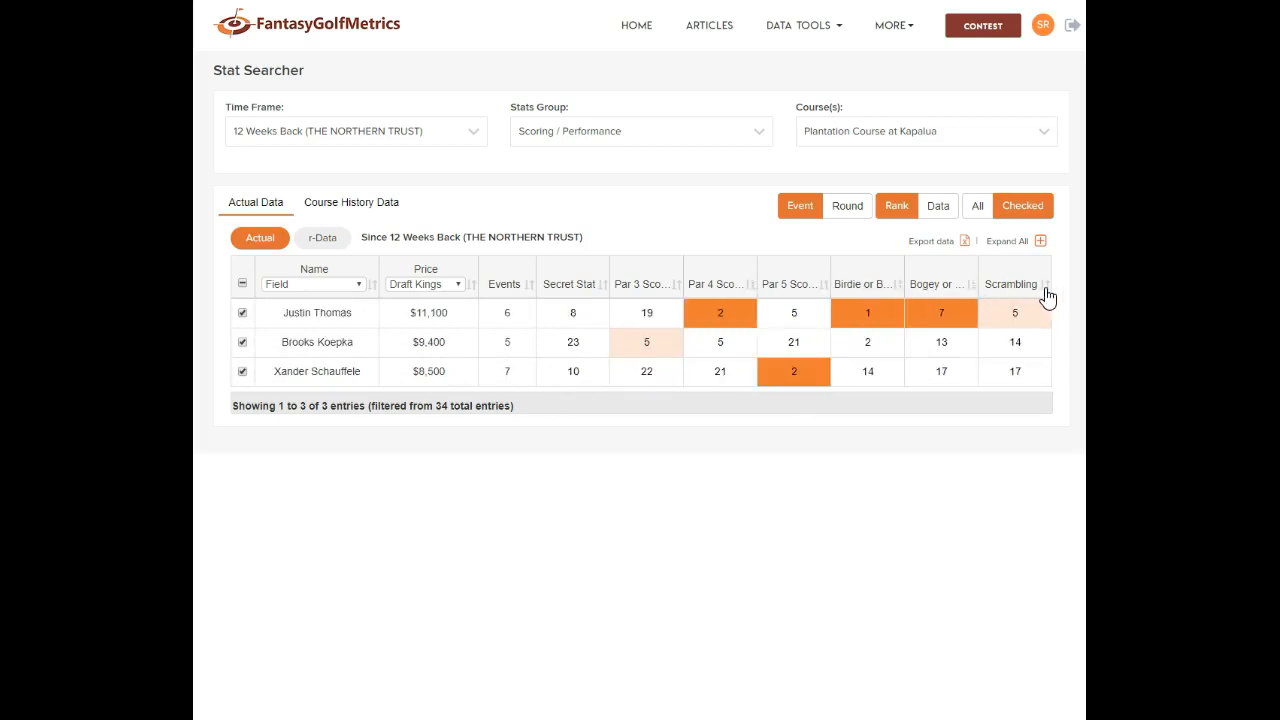
pyautogui.click(1047, 289)
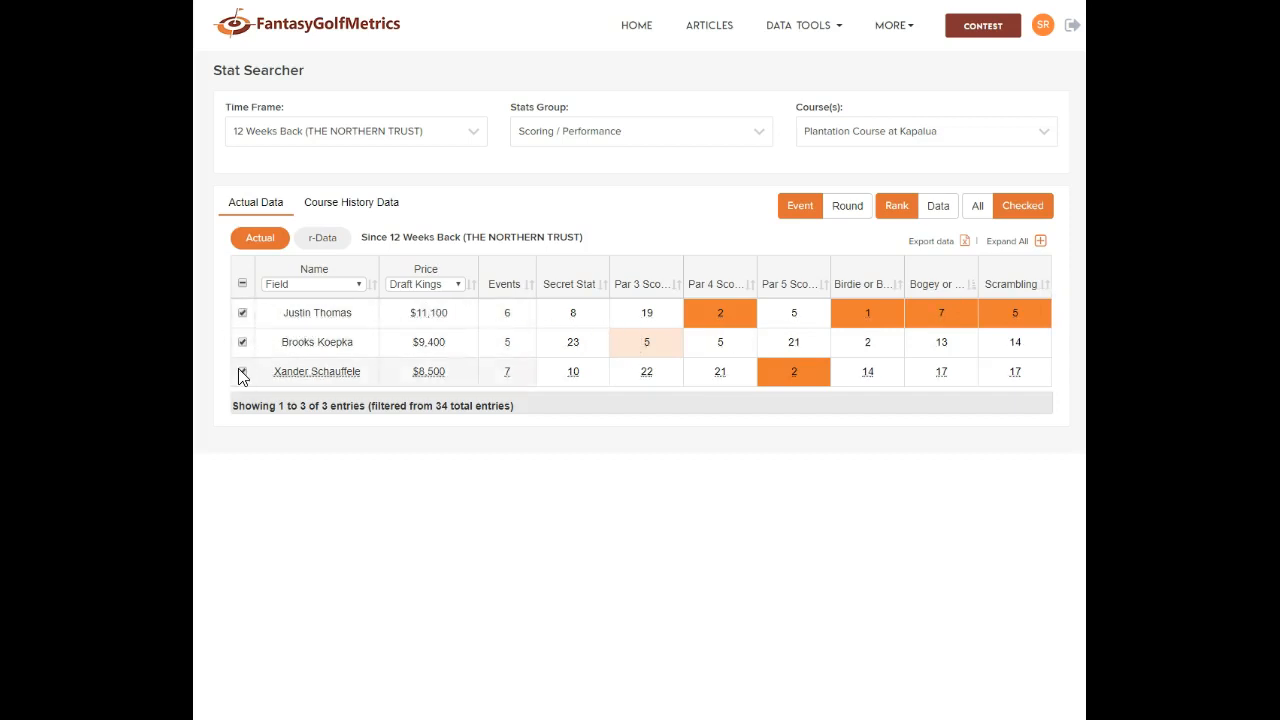
pyautogui.click(812, 25)
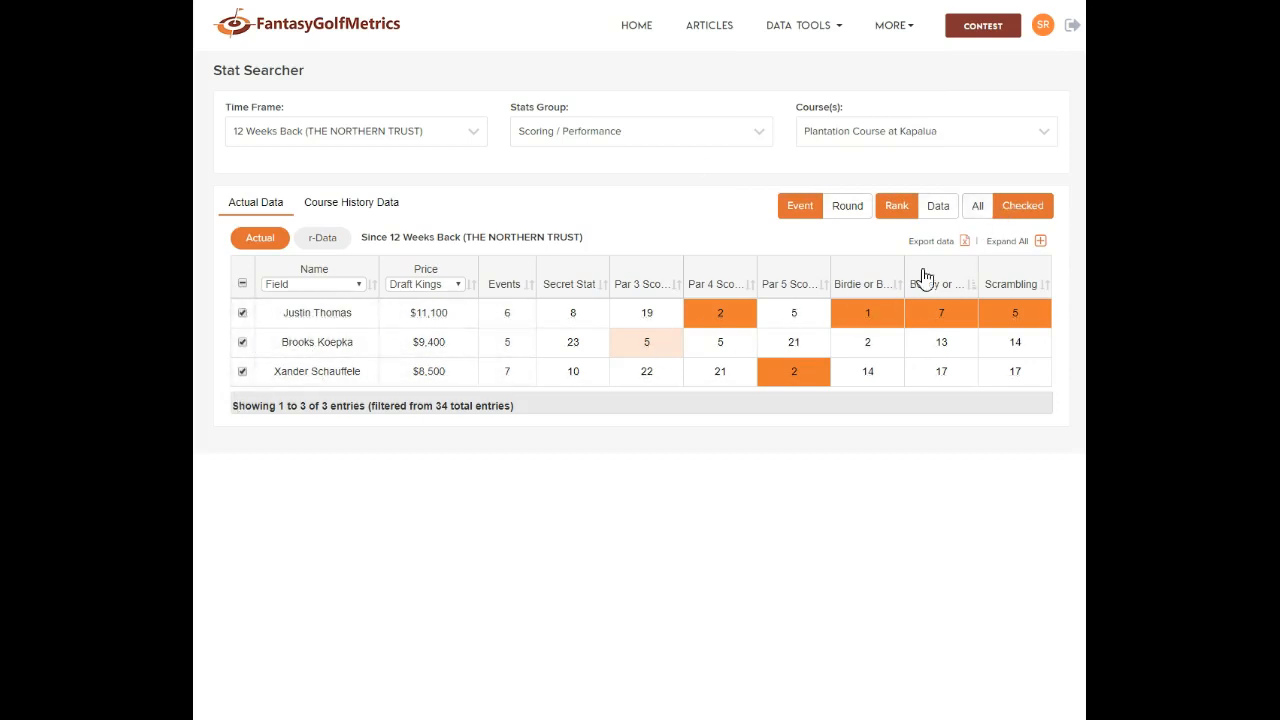
pyautogui.click(977, 206)
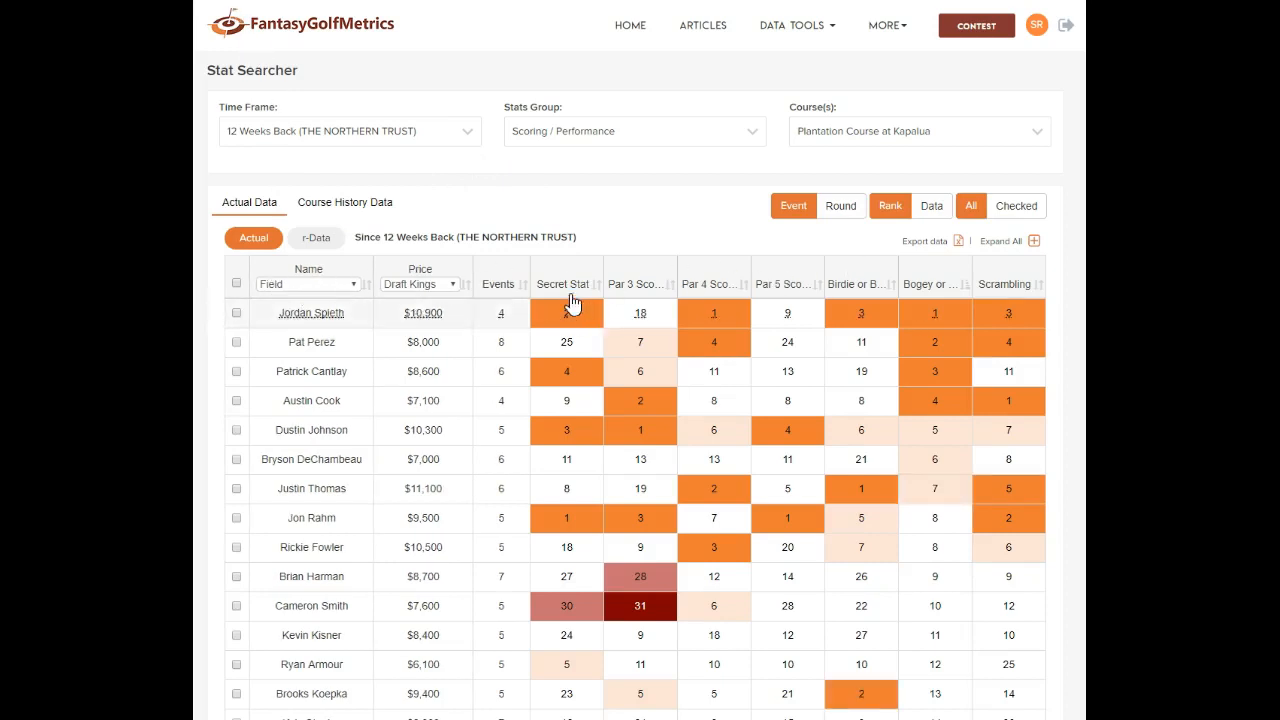
# Sort players by events, most first, and expand the Par 4 scoring details
pyautogui.click(524, 292)
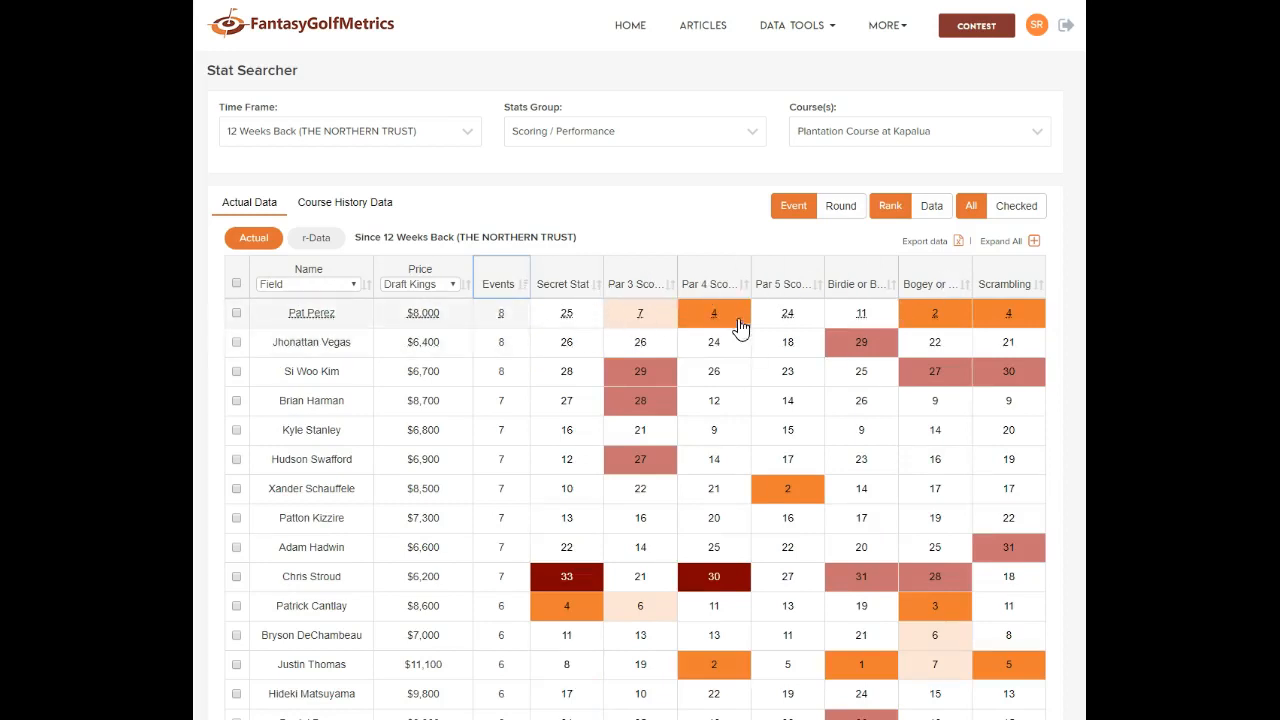
pyautogui.click(712, 288)
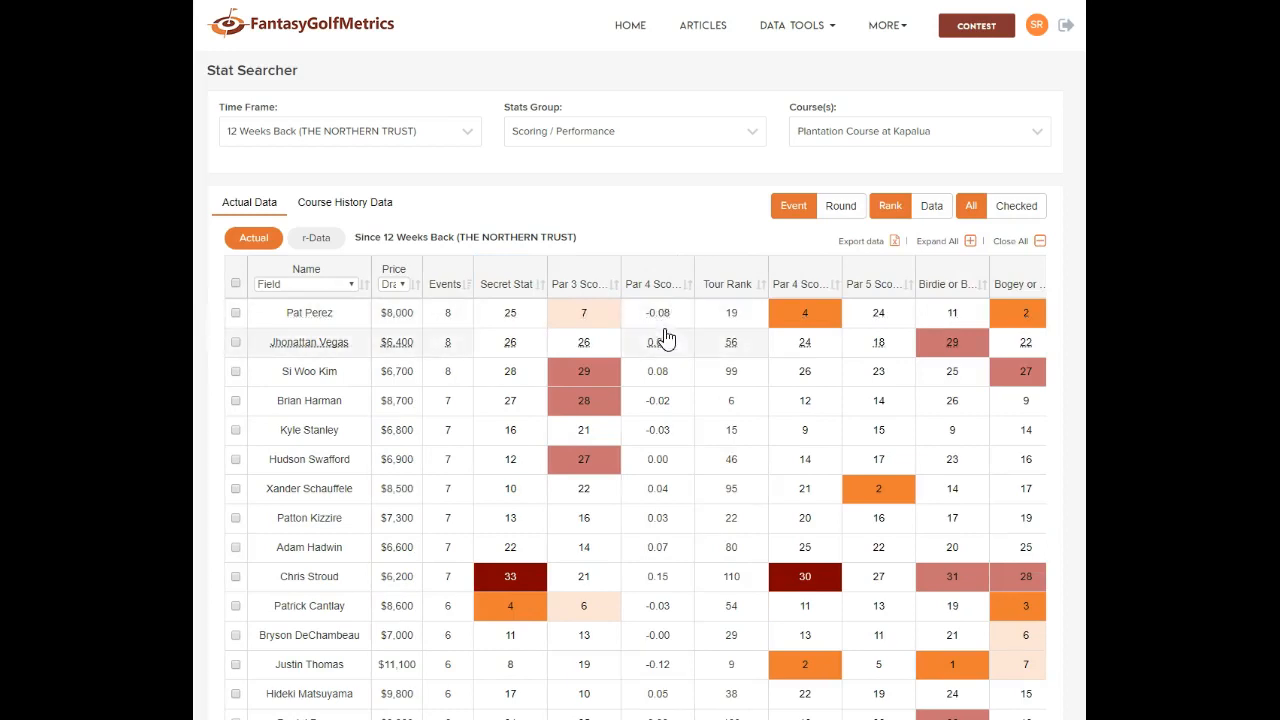
pyautogui.click(803, 285)
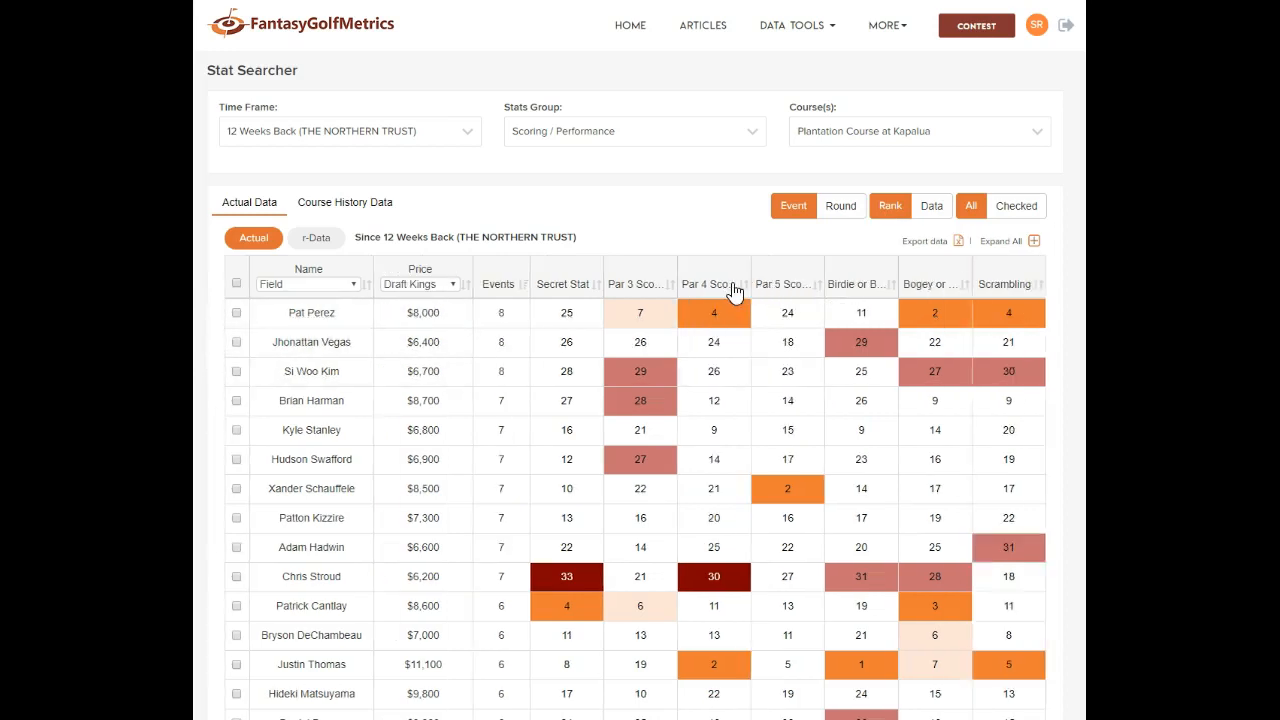
pyautogui.click(720, 286)
# Expand all stats, collapse to summary rank columns, and open Pat Perez's stat chart
pyautogui.click(1035, 249)
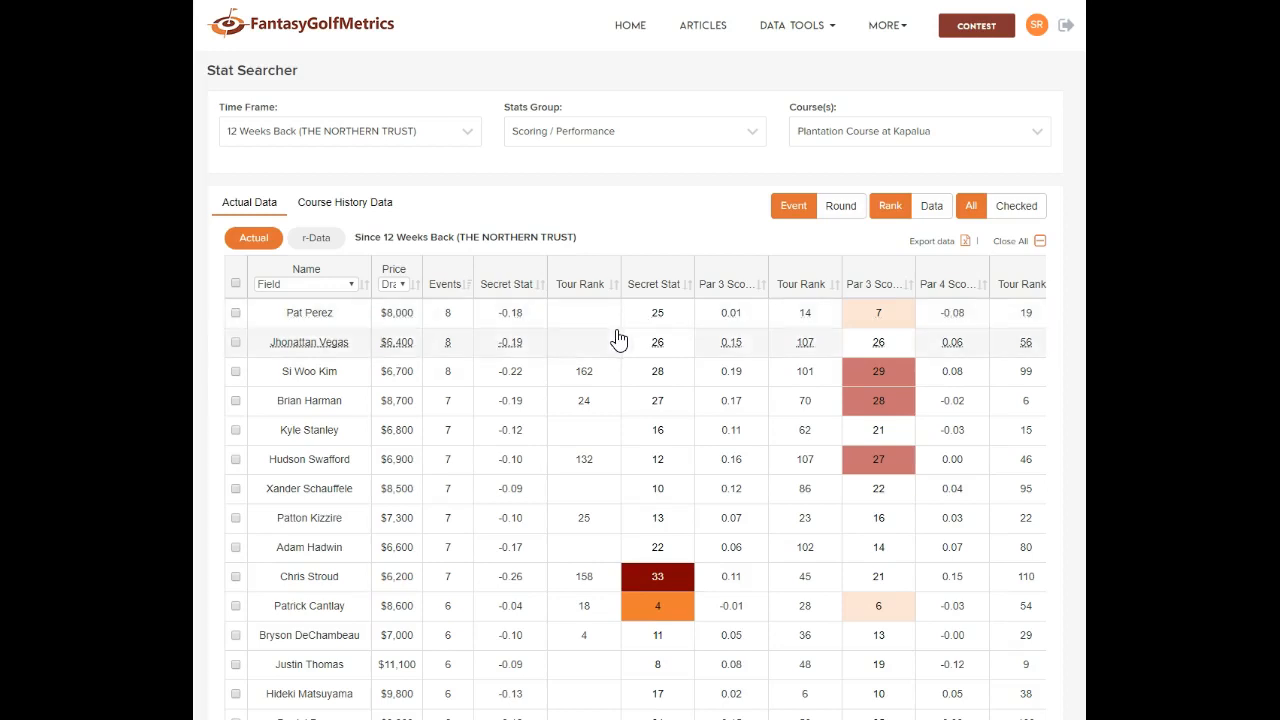
pyautogui.click(1040, 242)
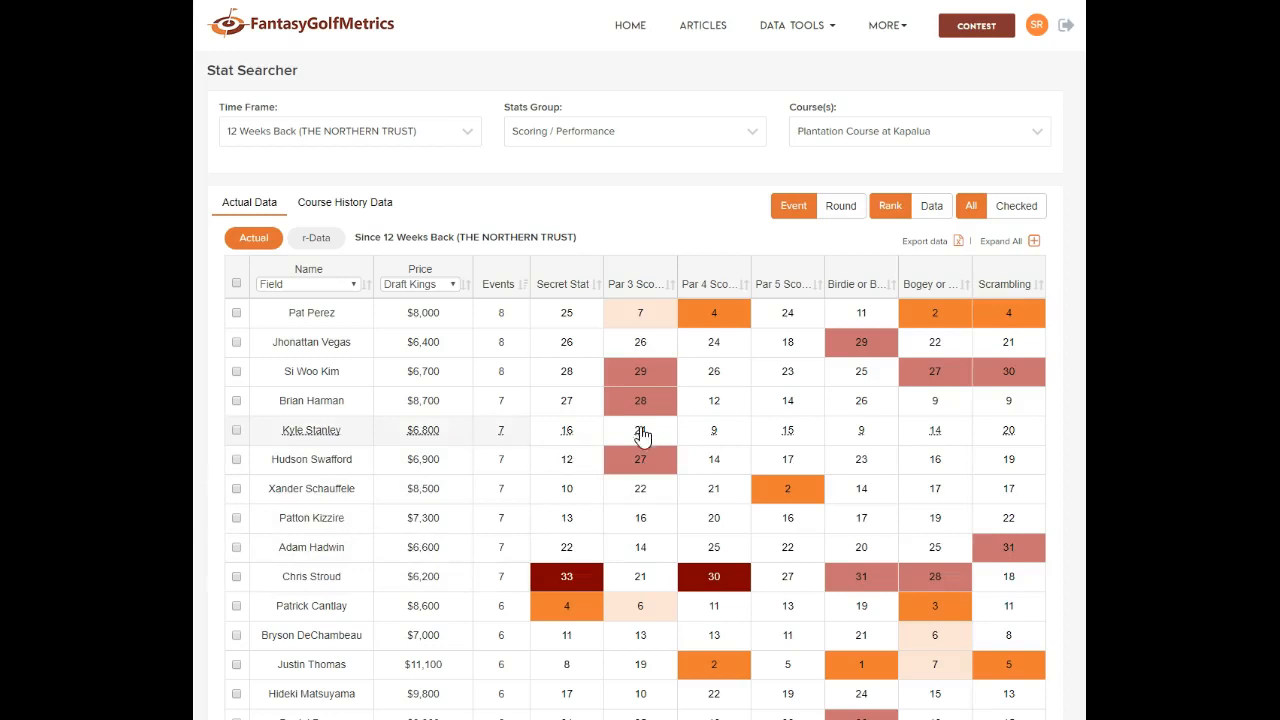
pyautogui.click(714, 315)
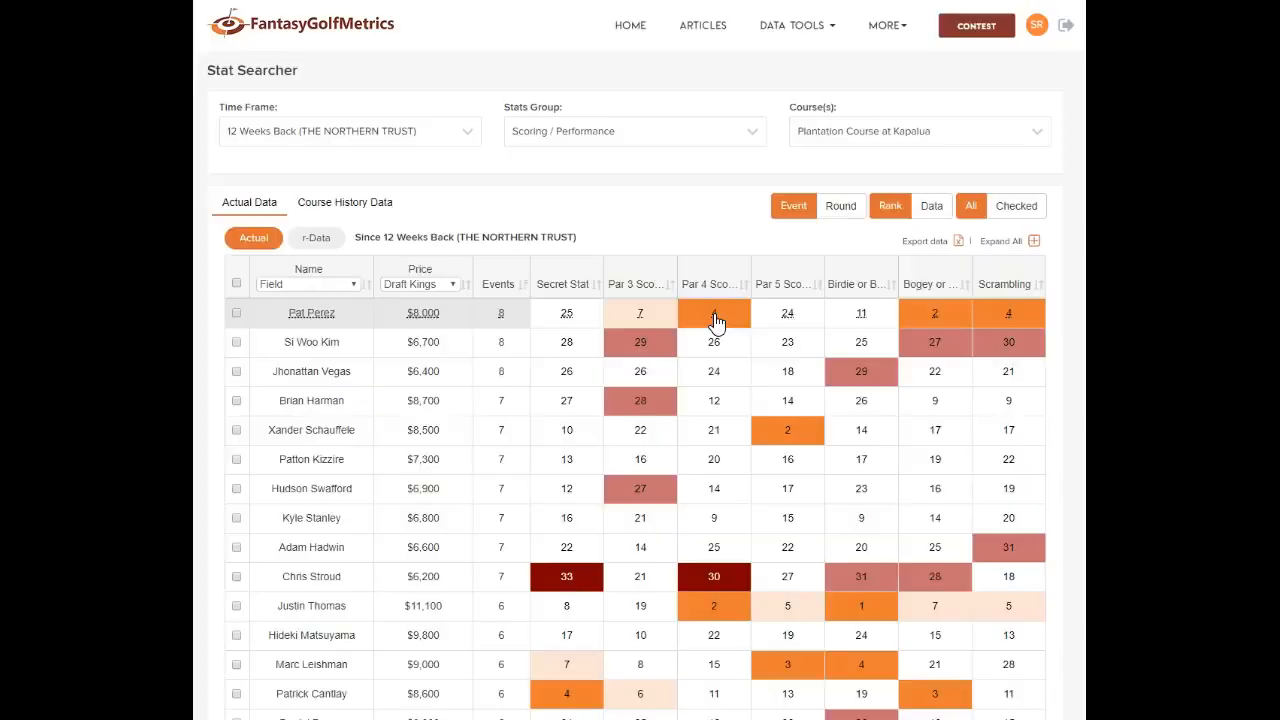
# Show Pat Perez's Par 4 Scoring chart compared against Patrick Cantlay
pyautogui.click(714, 309)
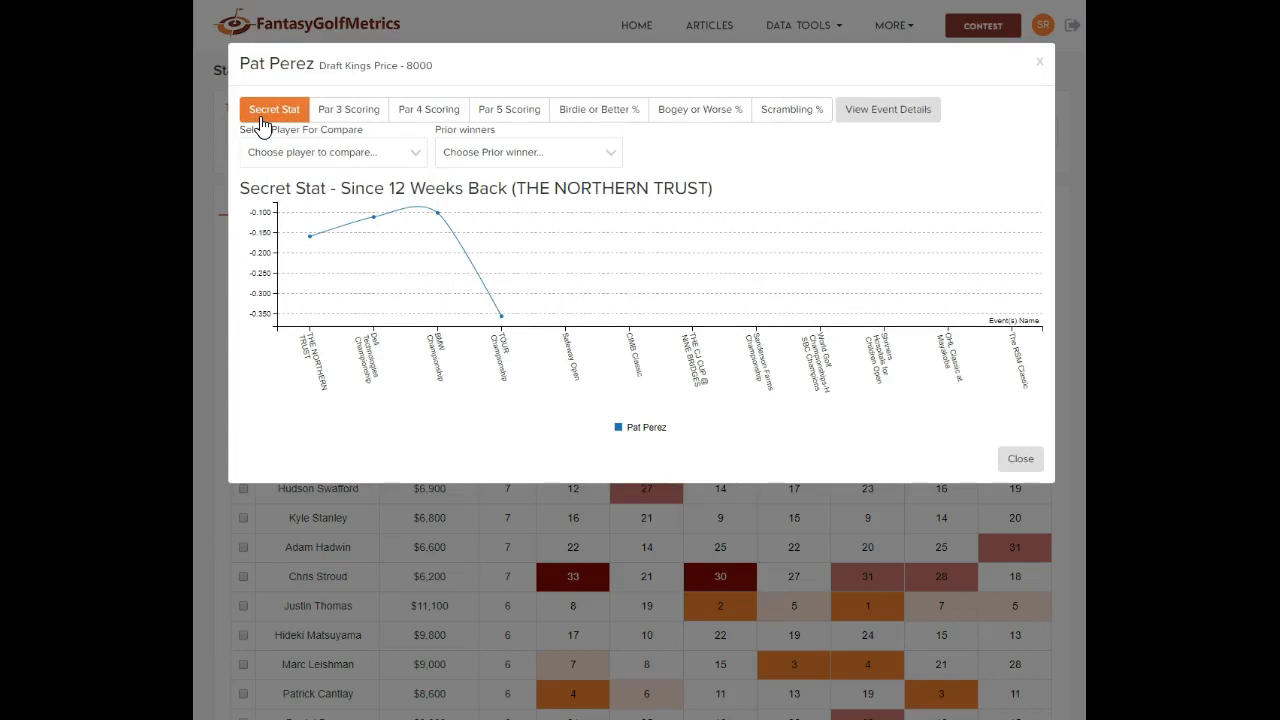
pyautogui.click(428, 112)
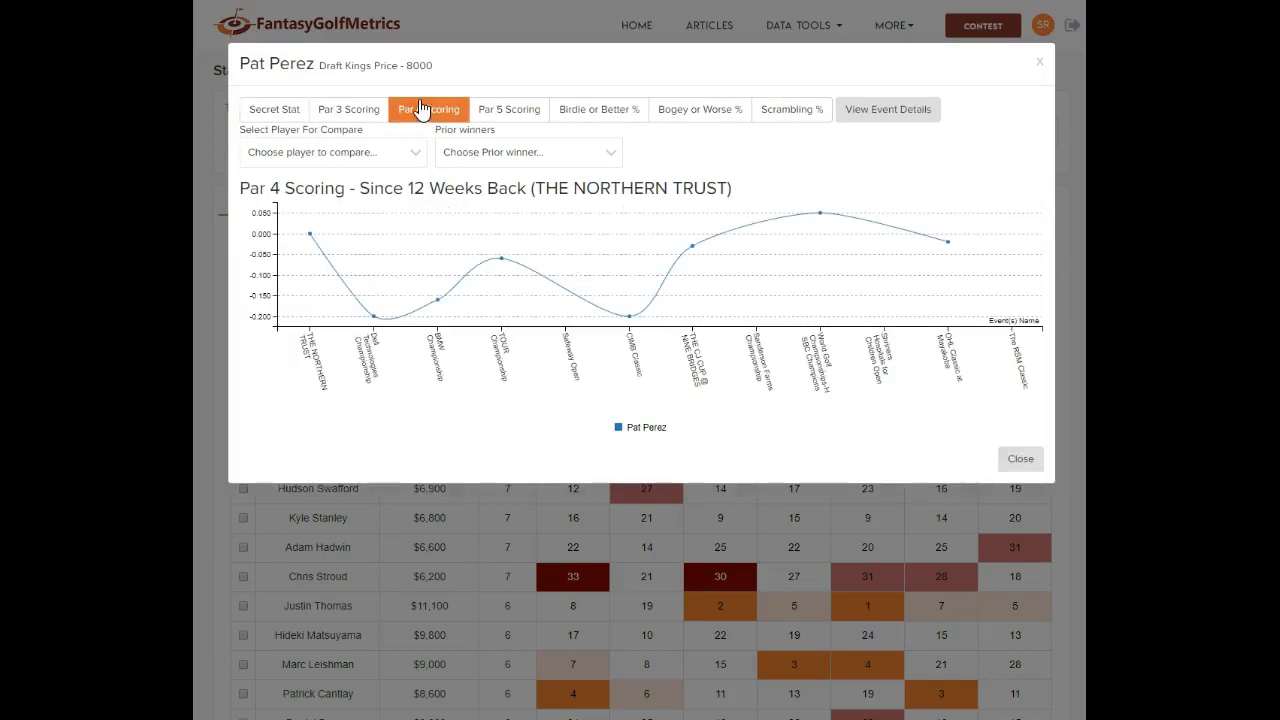
pyautogui.moveTo(320, 238)
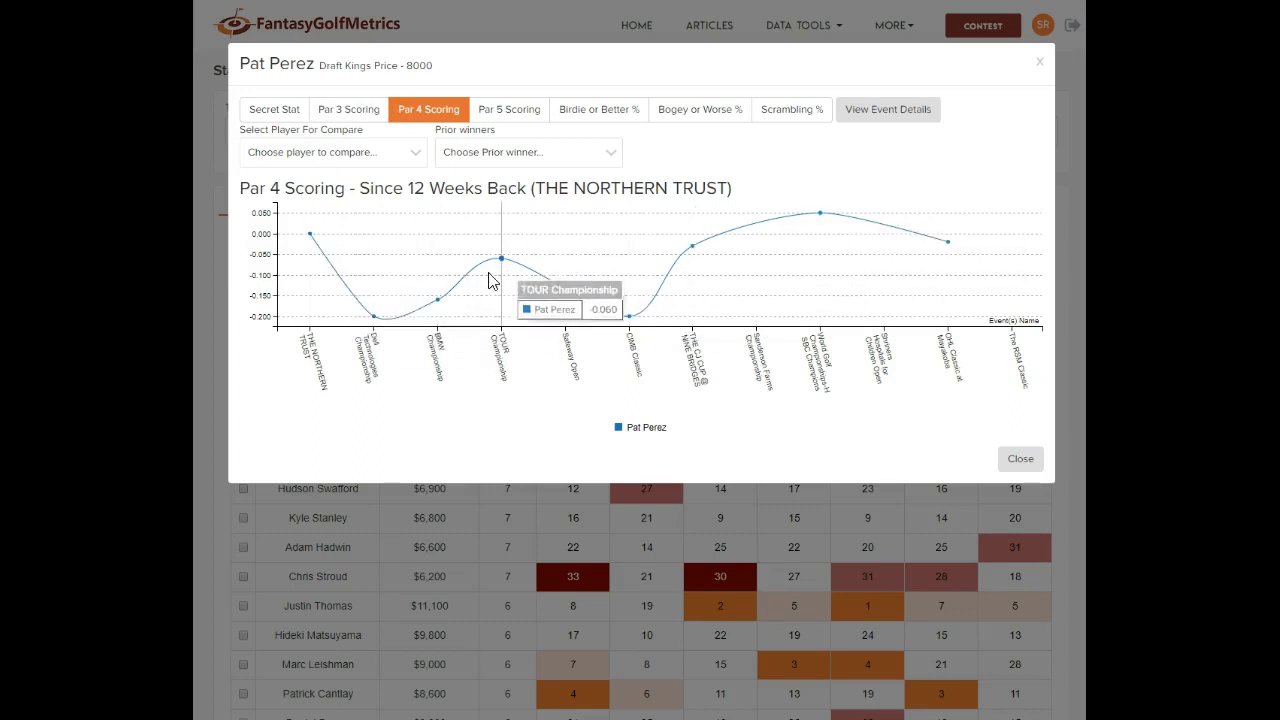
pyautogui.click(414, 153)
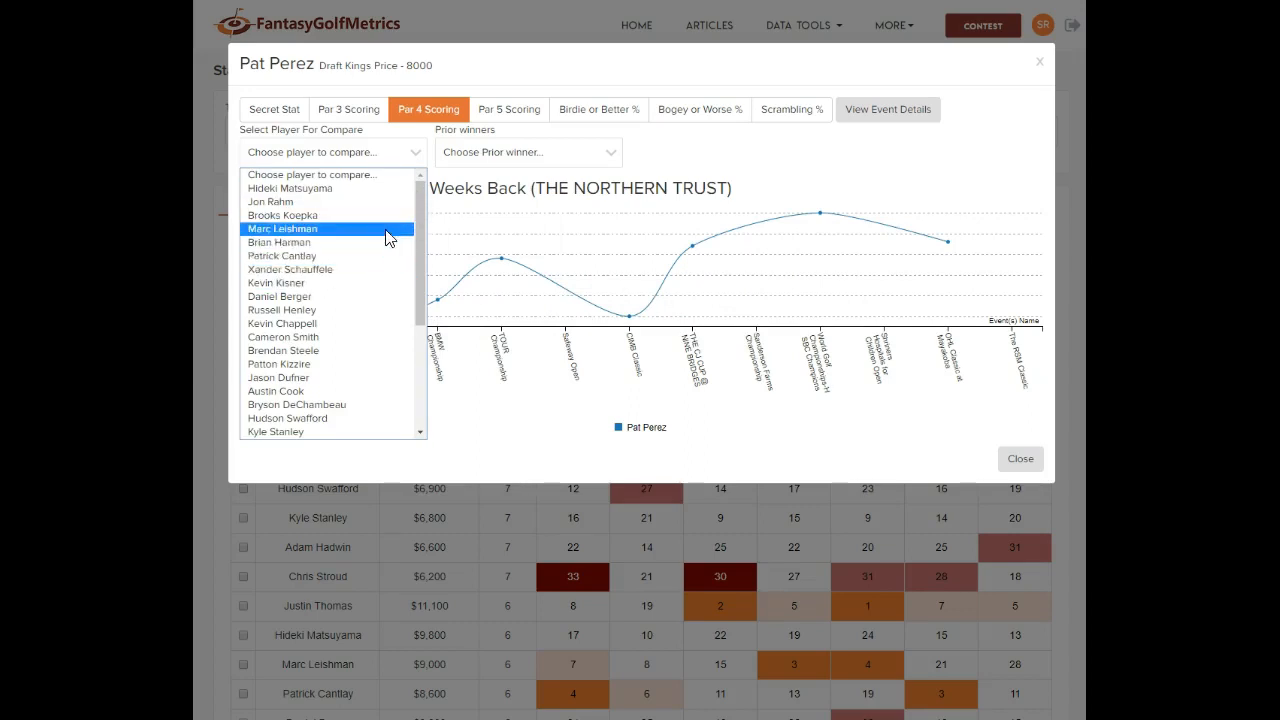
pyautogui.click(382, 256)
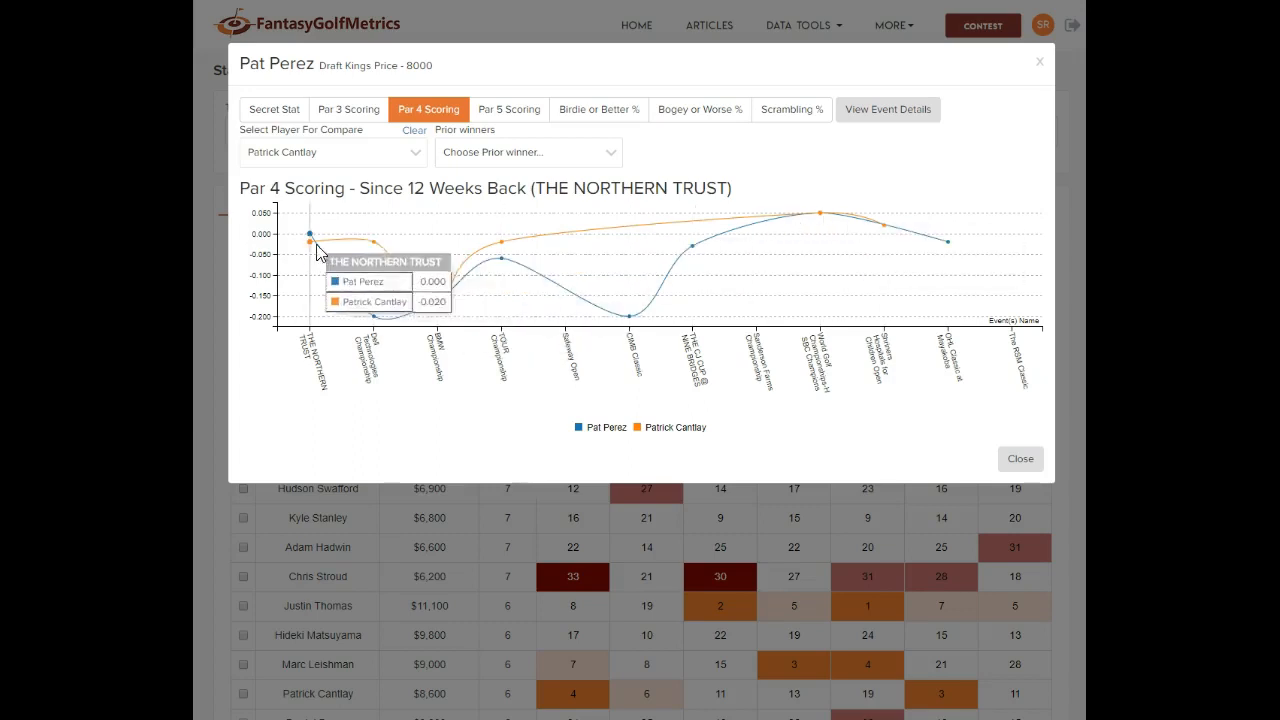
# Add Jordan Spieth as prior winner, then clear both the prior-winner and comparison lines
pyautogui.click(524, 163)
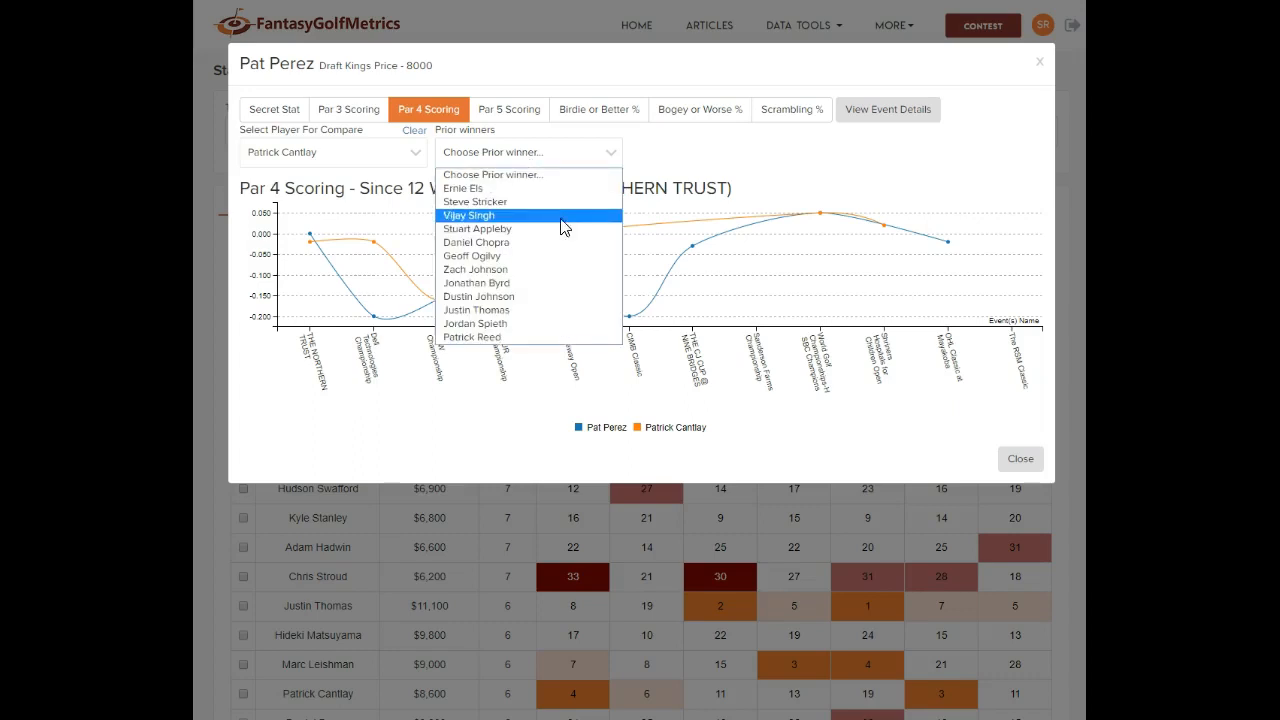
pyautogui.click(515, 323)
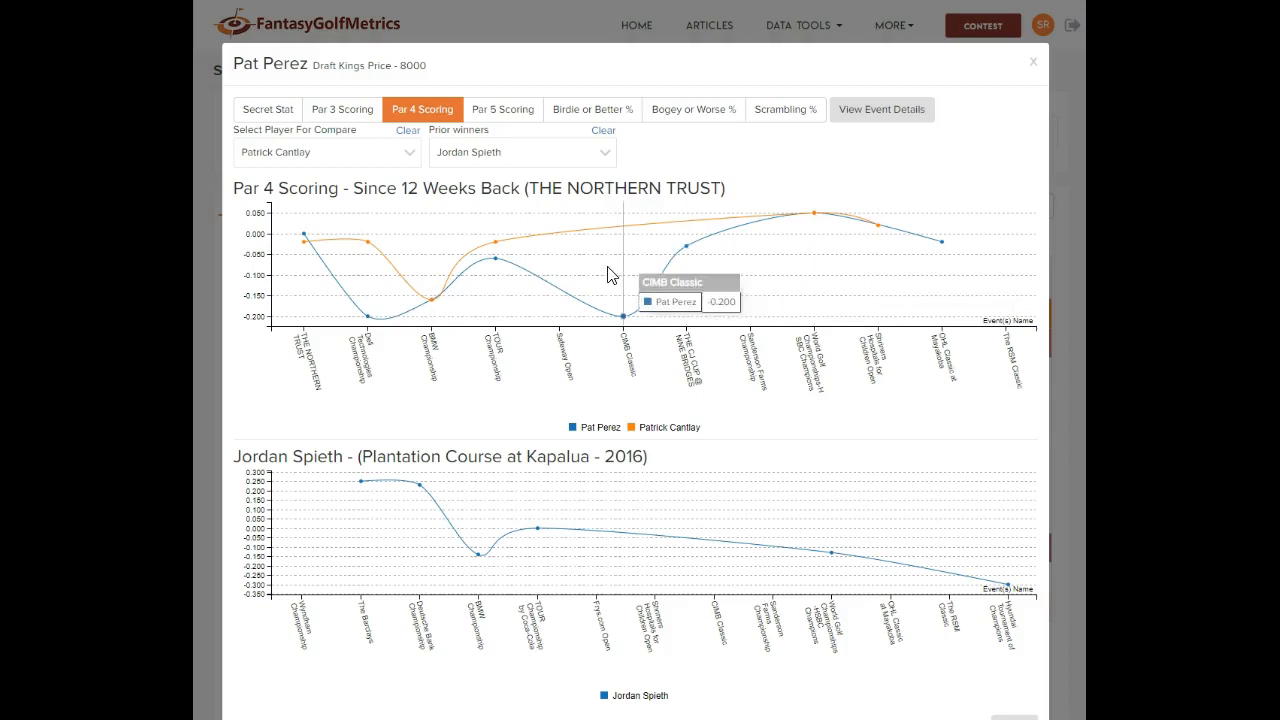
pyautogui.click(603, 131)
pyautogui.click(414, 132)
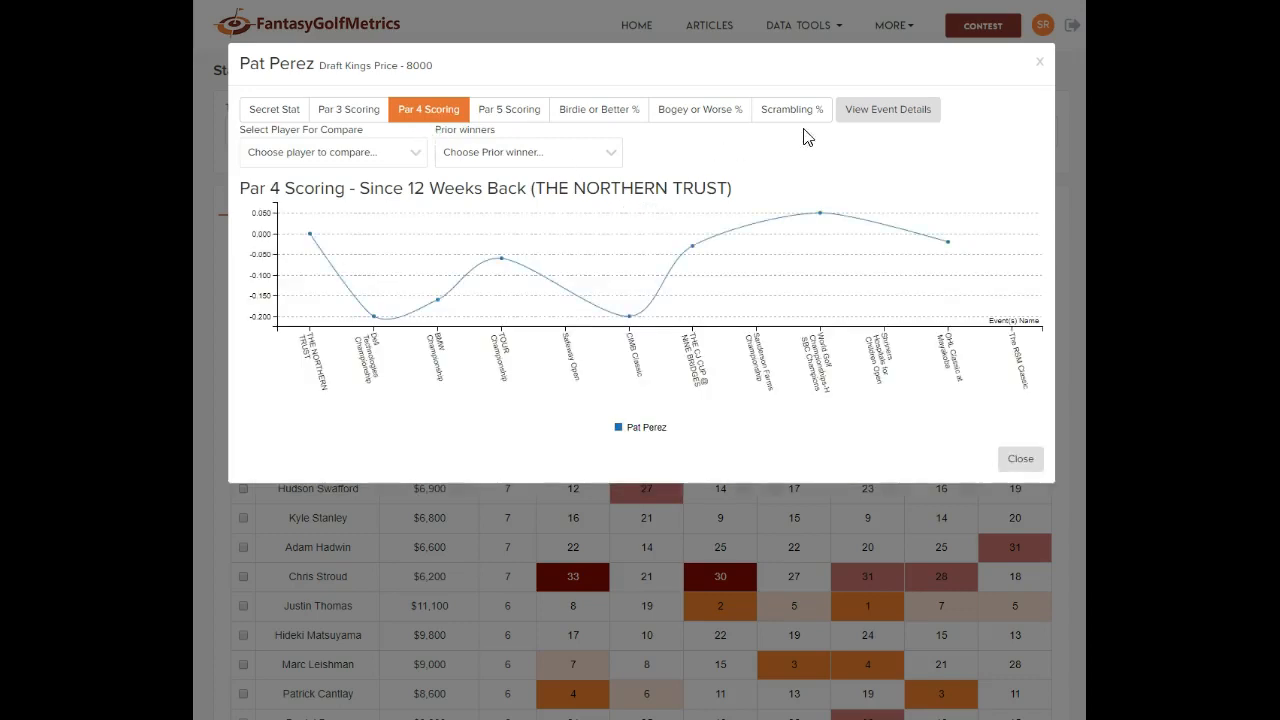
pyautogui.click(894, 117)
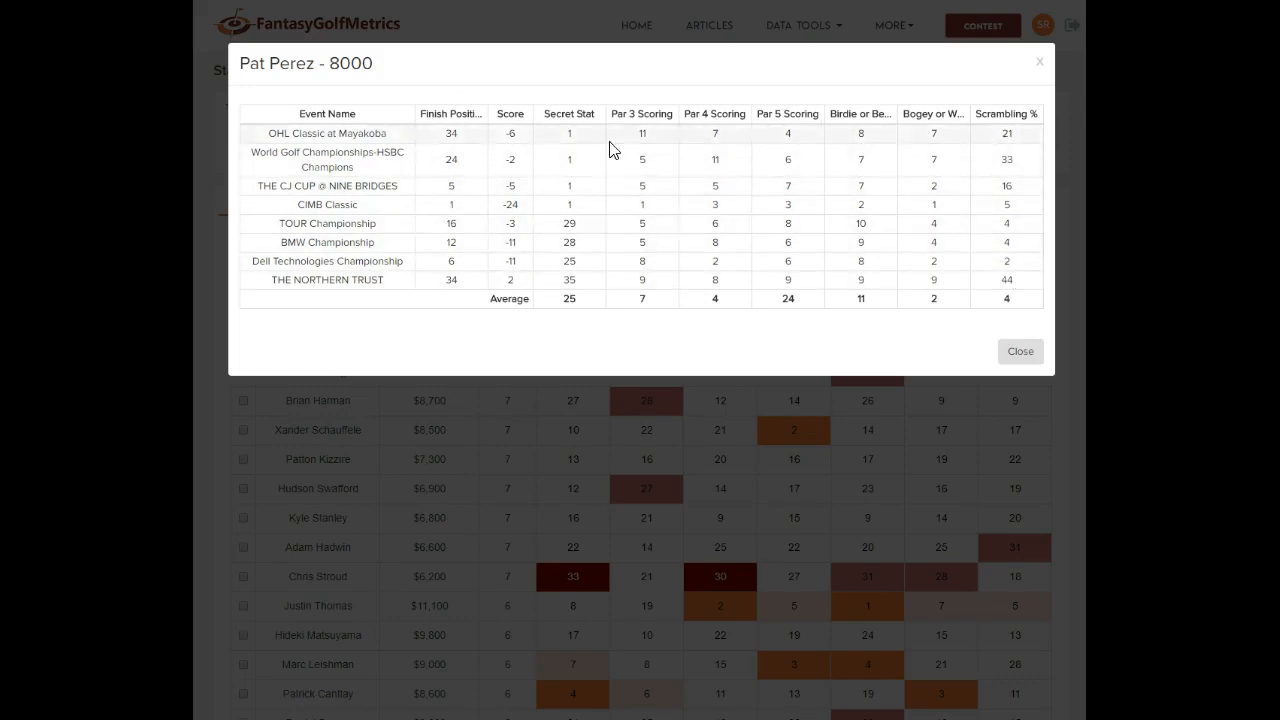
pyautogui.click(1012, 351)
pyautogui.click(335, 153)
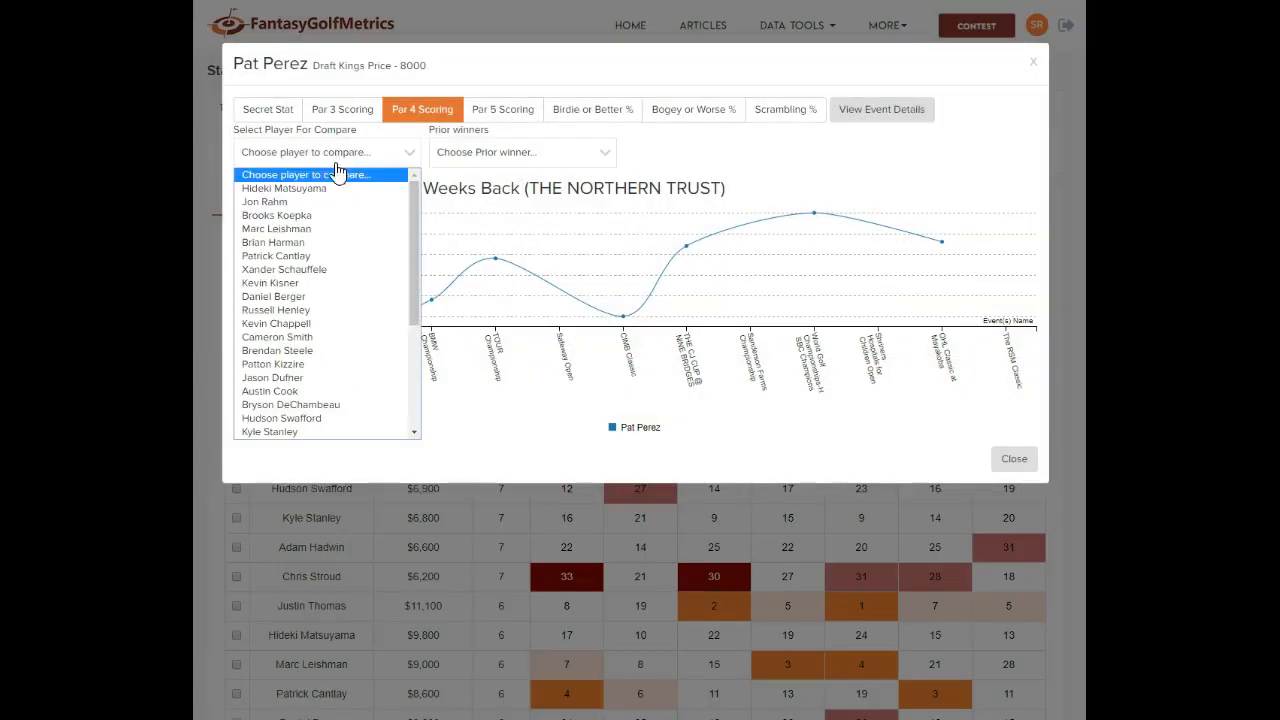
pyautogui.click(321, 269)
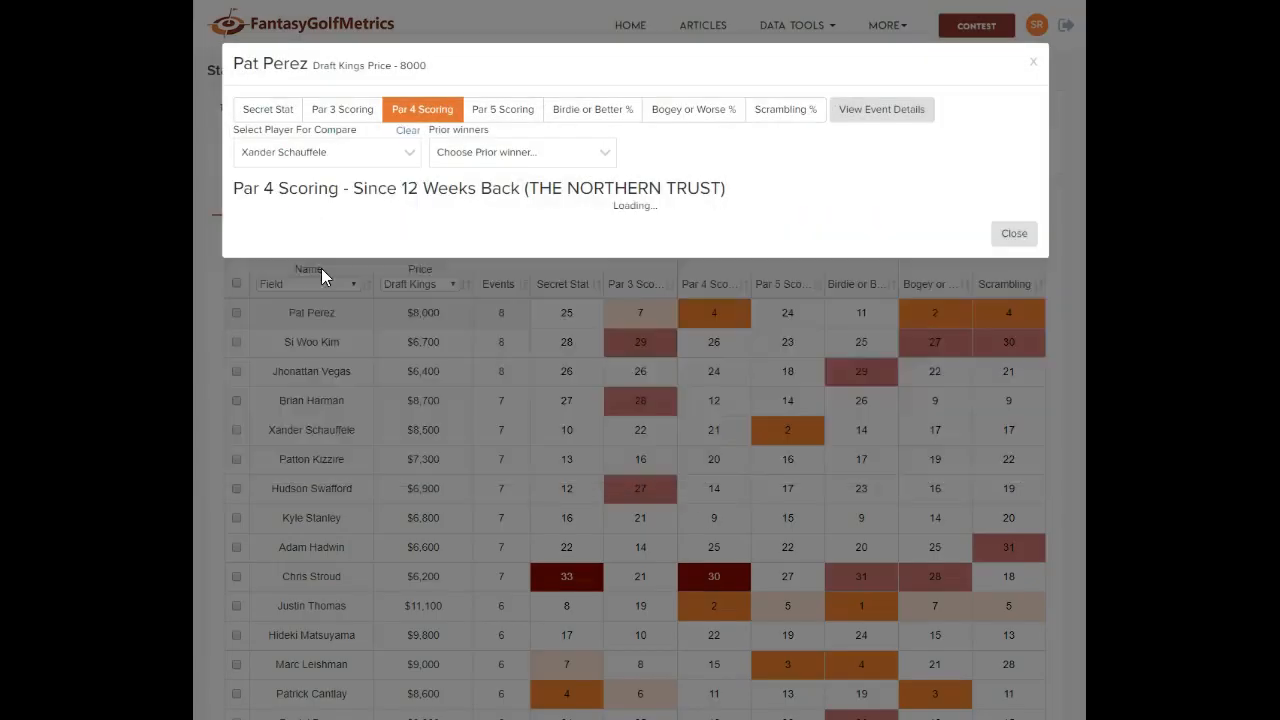
pyautogui.click(884, 111)
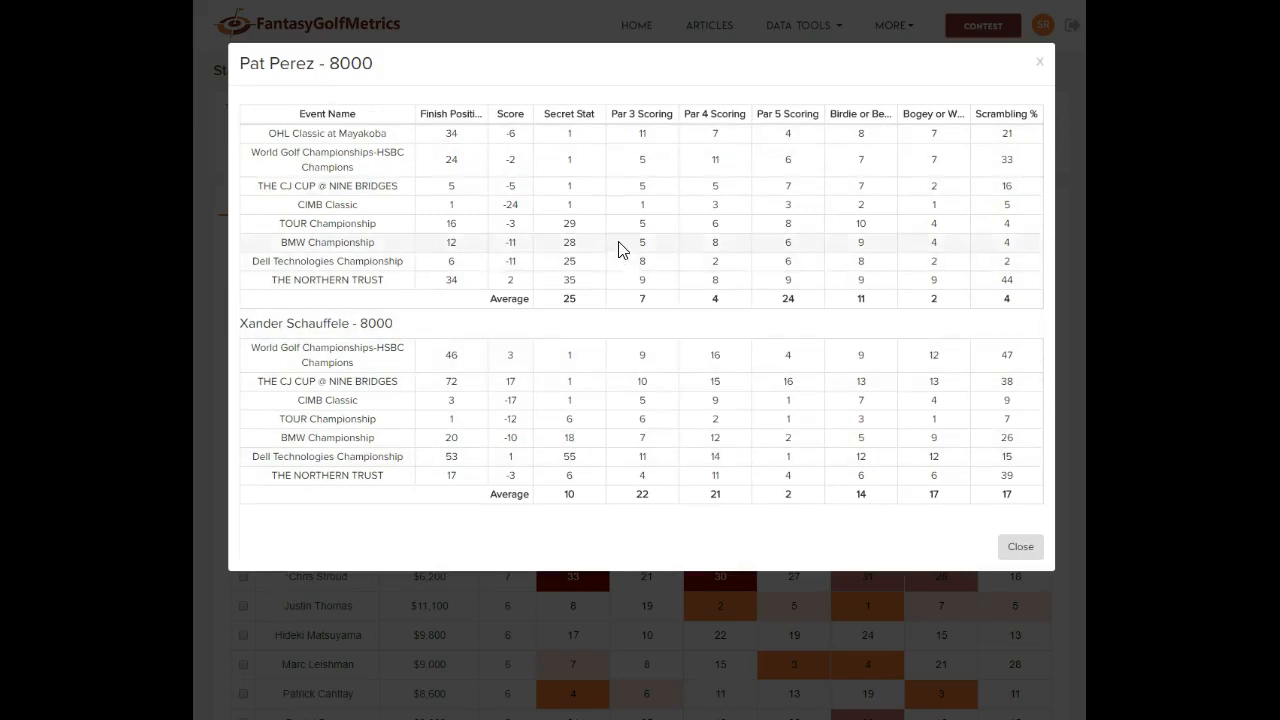
pyautogui.click(1020, 548)
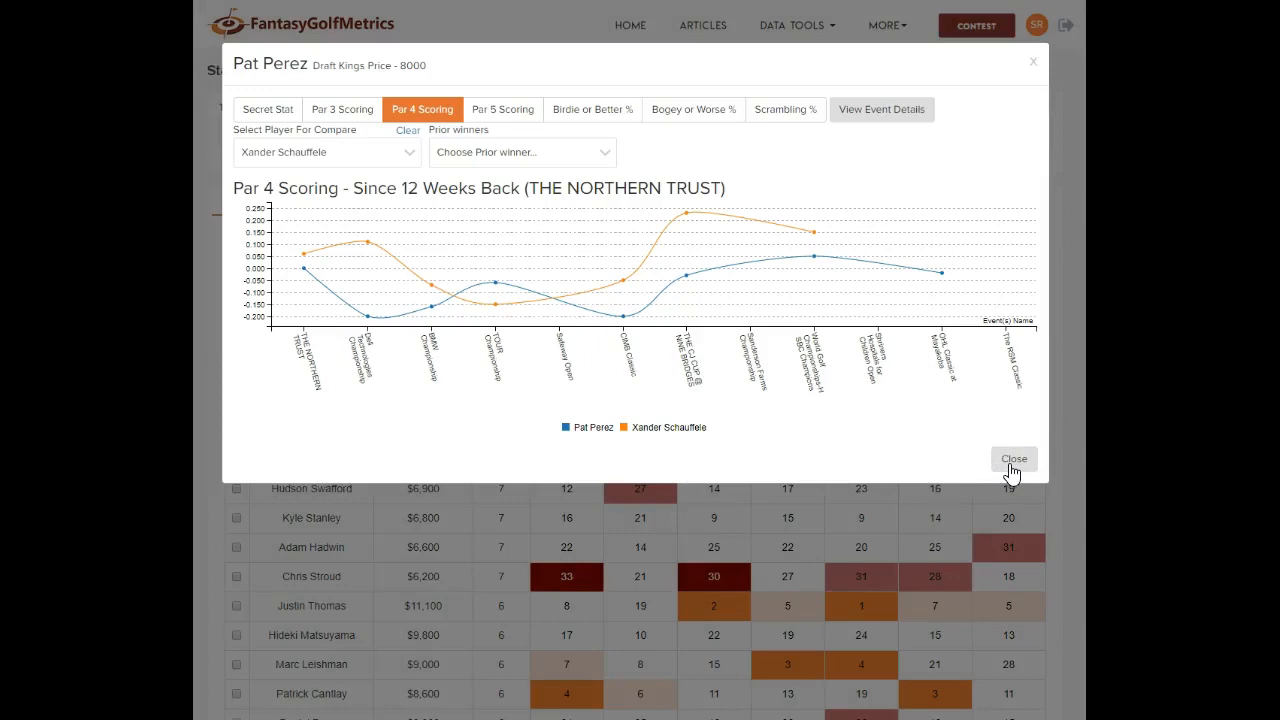
pyautogui.click(416, 136)
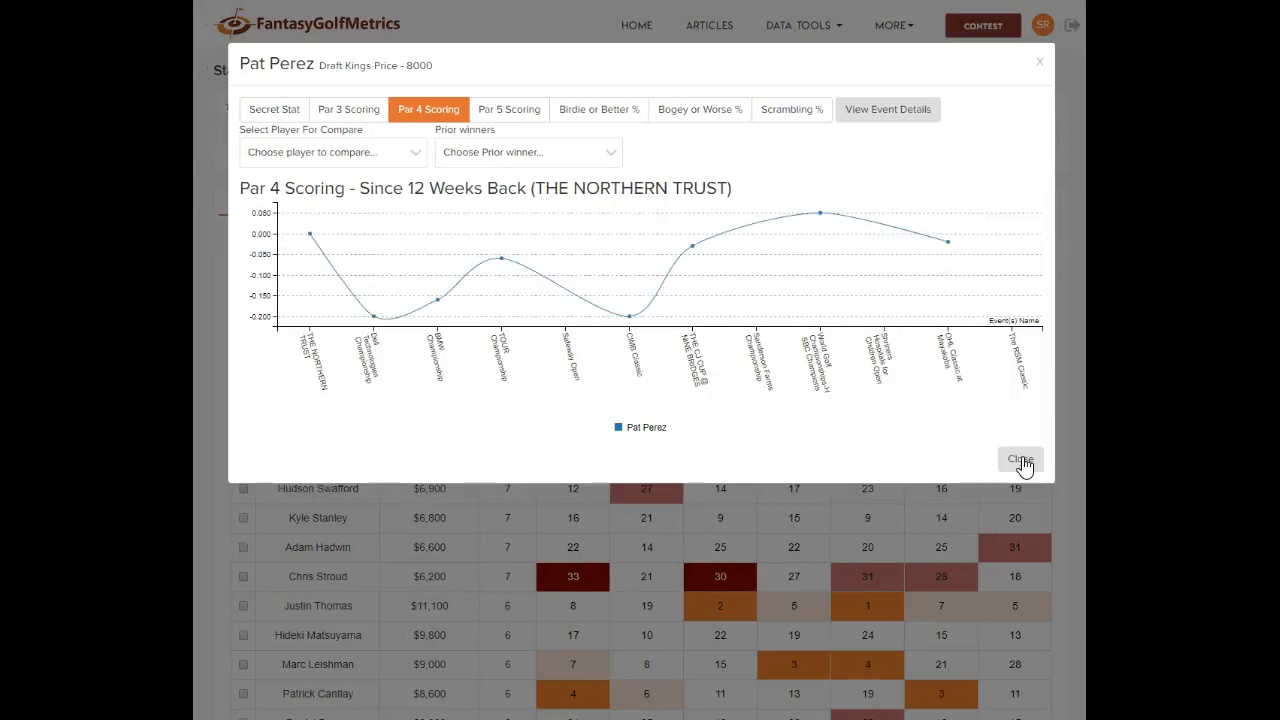
# Close Pat Perez's chart and export the Stat Searcher table to Excel
pyautogui.click(1022, 458)
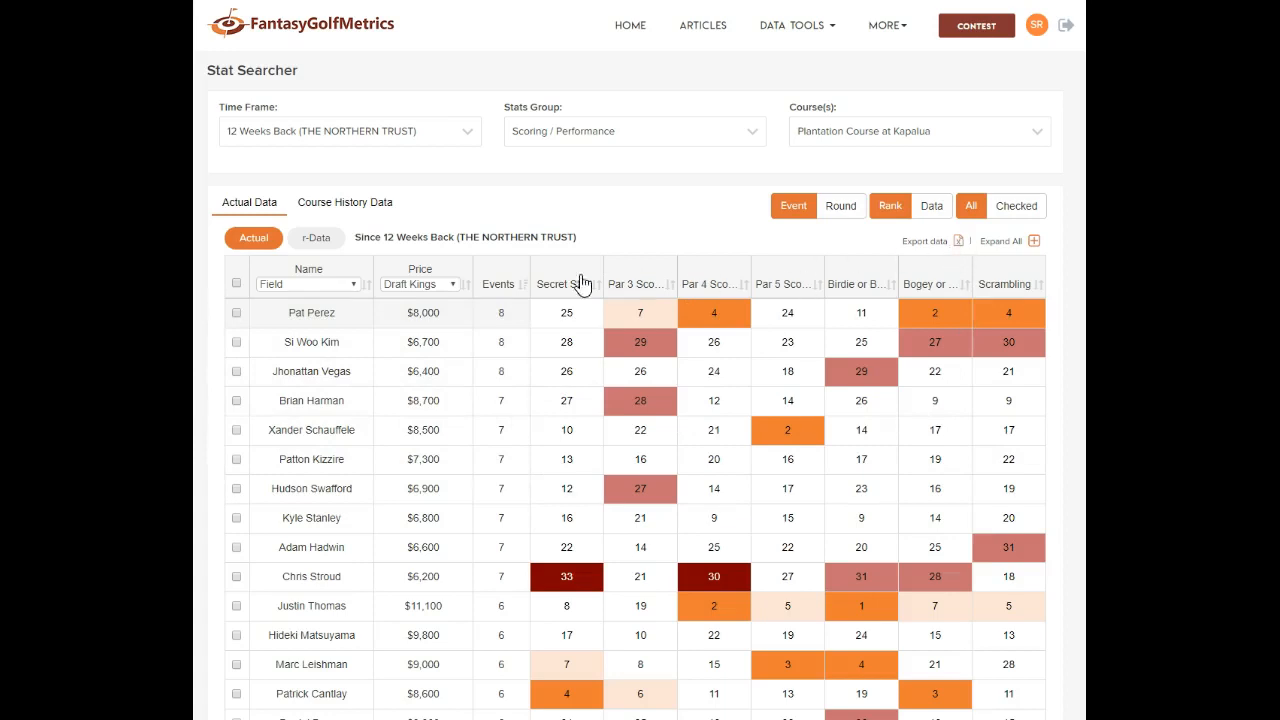
pyautogui.click(959, 242)
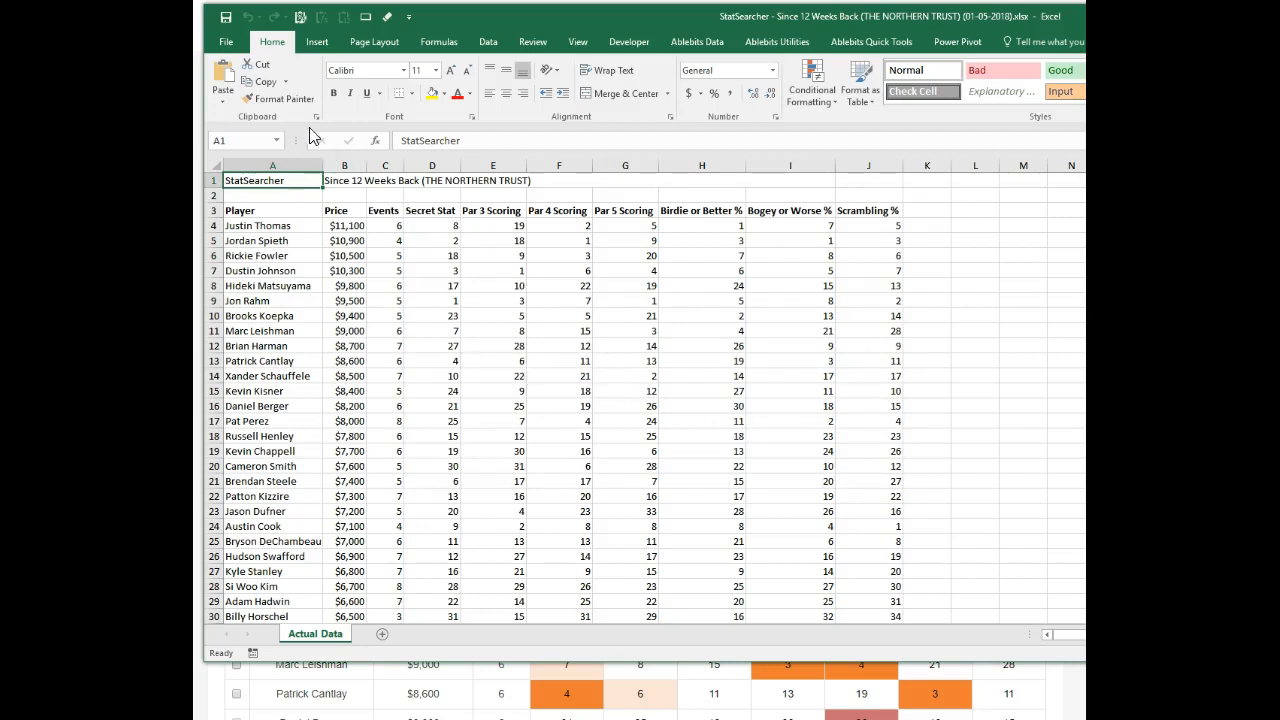
# Close the exported StatSearcher workbook in Excel
pyautogui.click(214, 2)
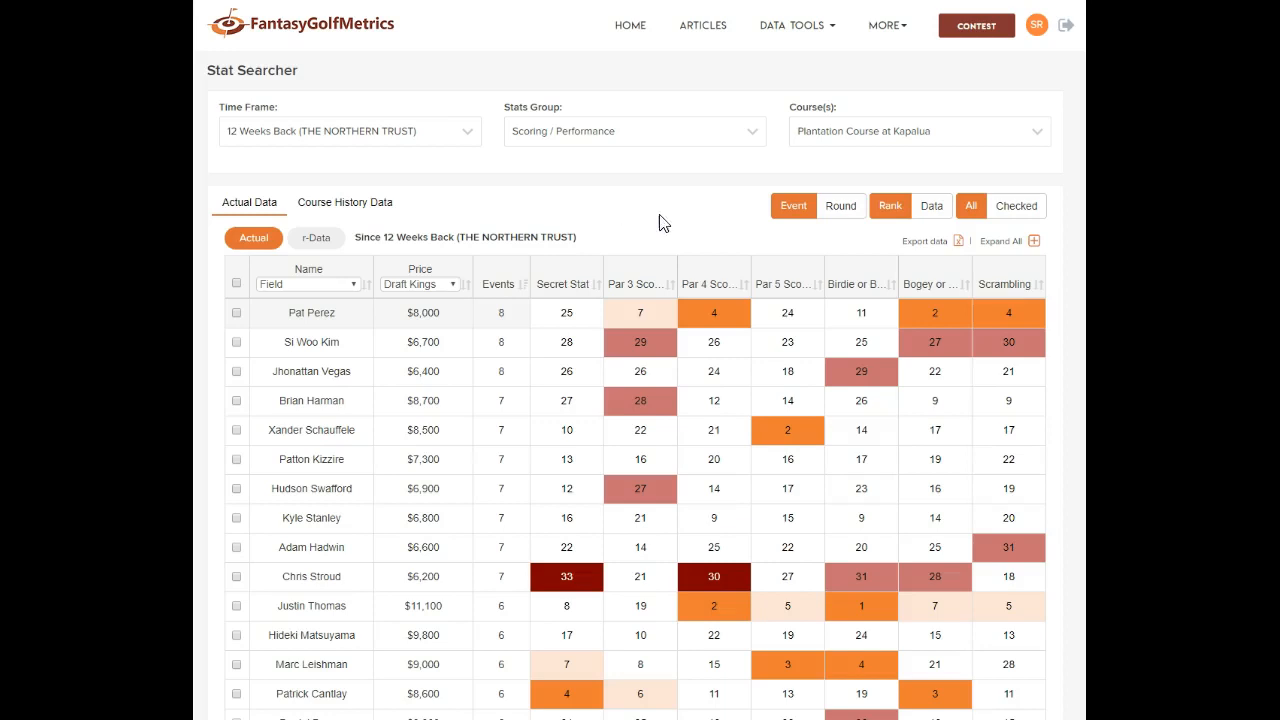
pyautogui.click(840, 207)
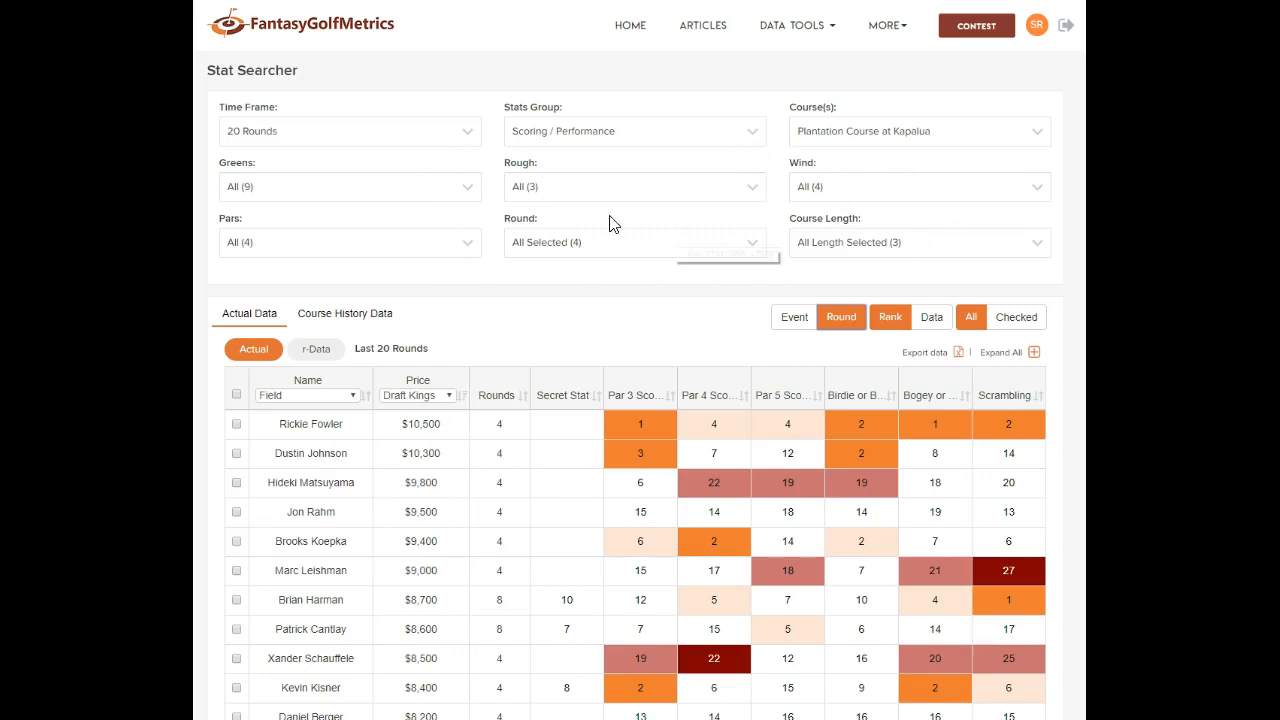
pyautogui.click(292, 140)
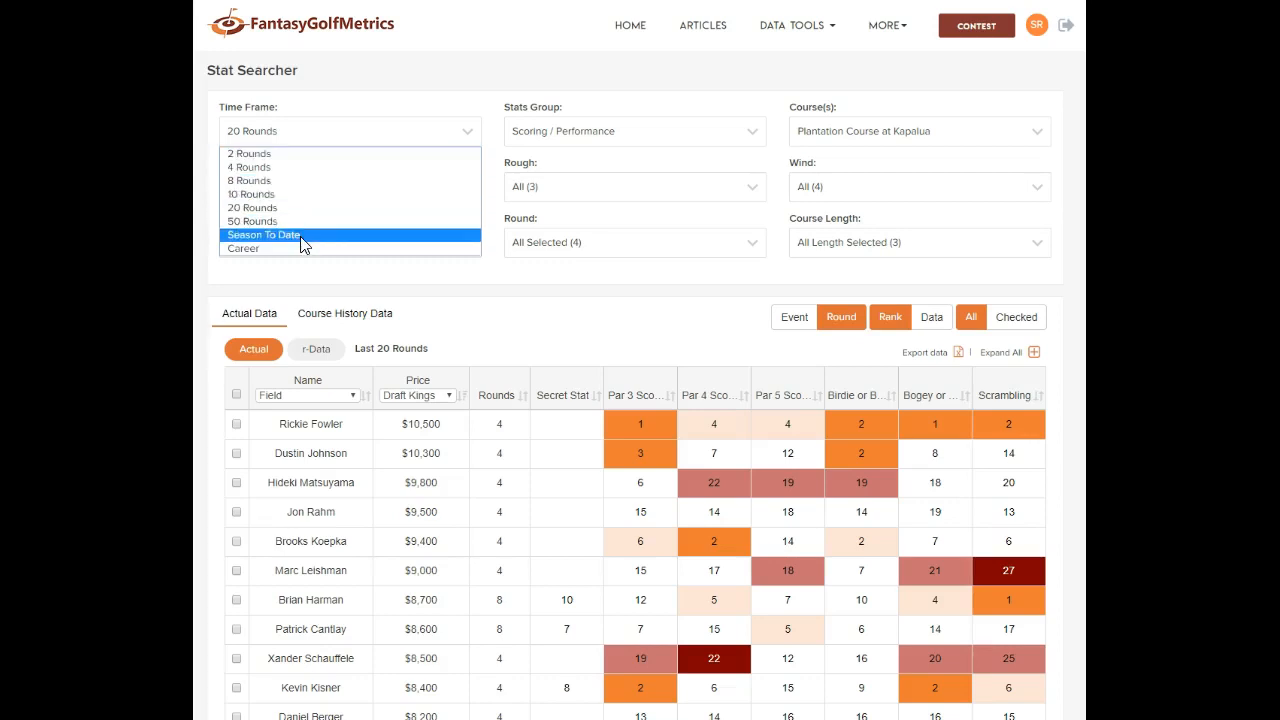
pyautogui.click(443, 109)
pyautogui.click(600, 145)
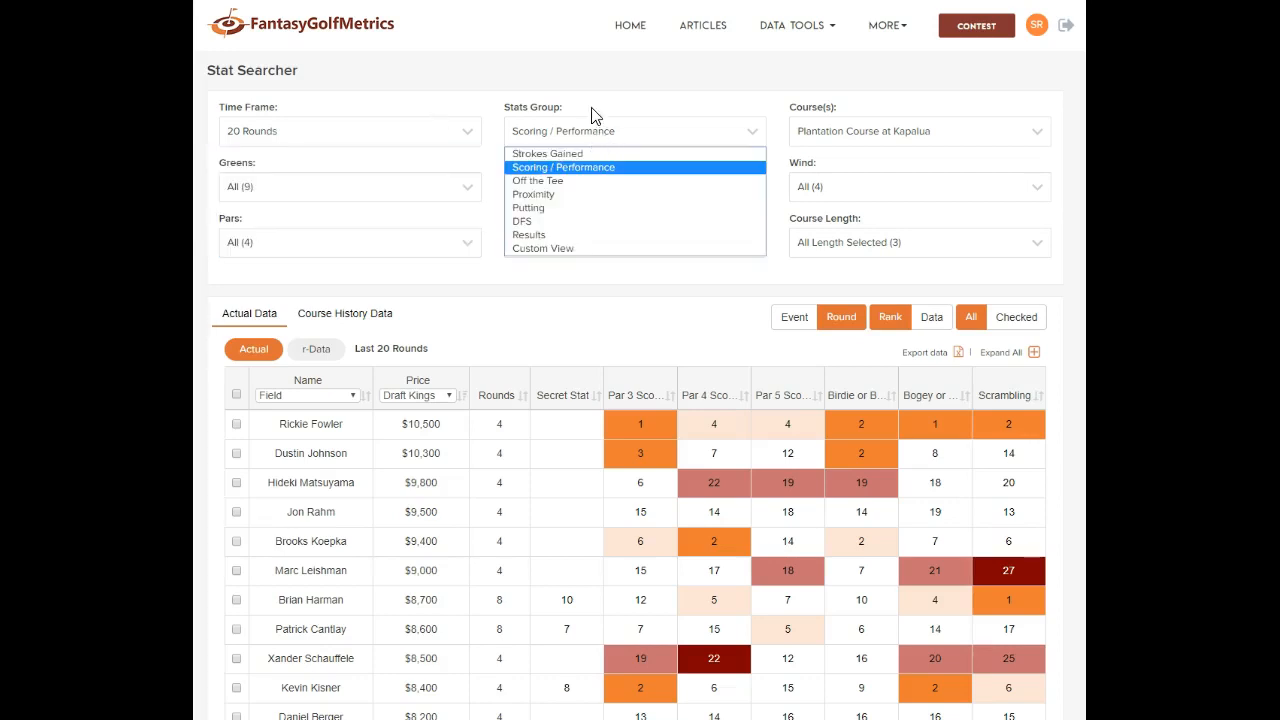
pyautogui.click(610, 117)
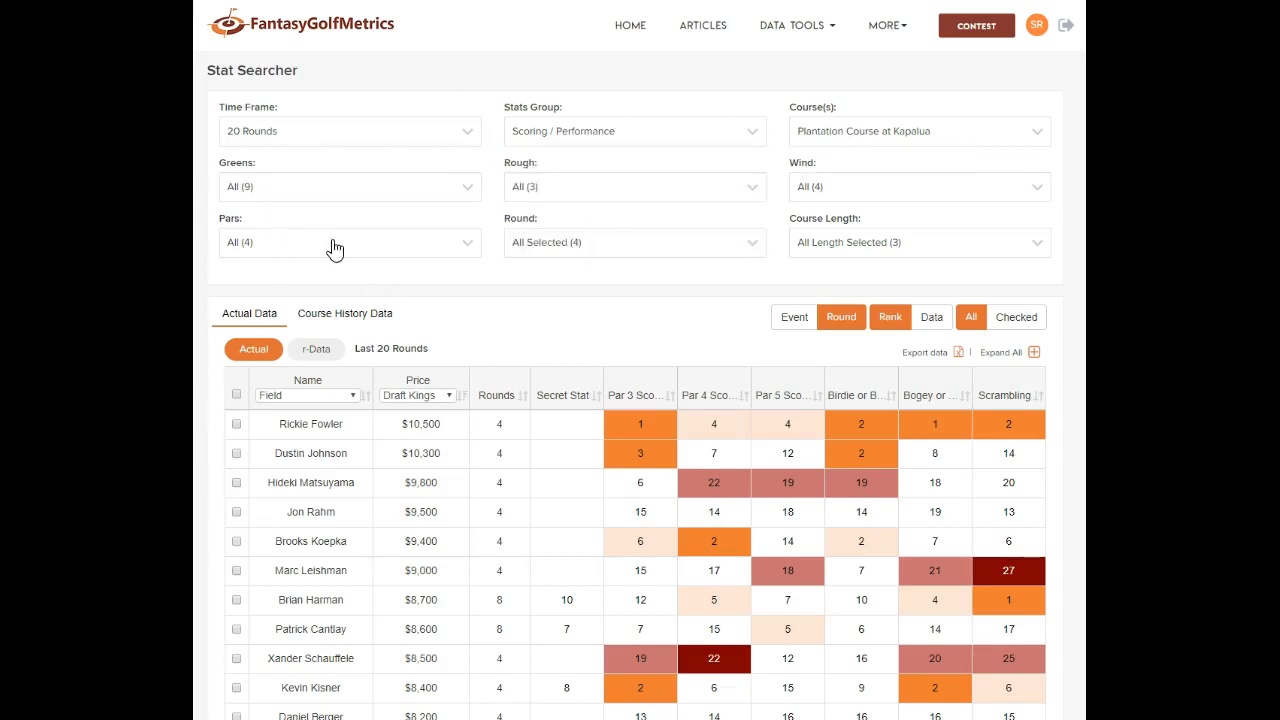
pyautogui.click(380, 196)
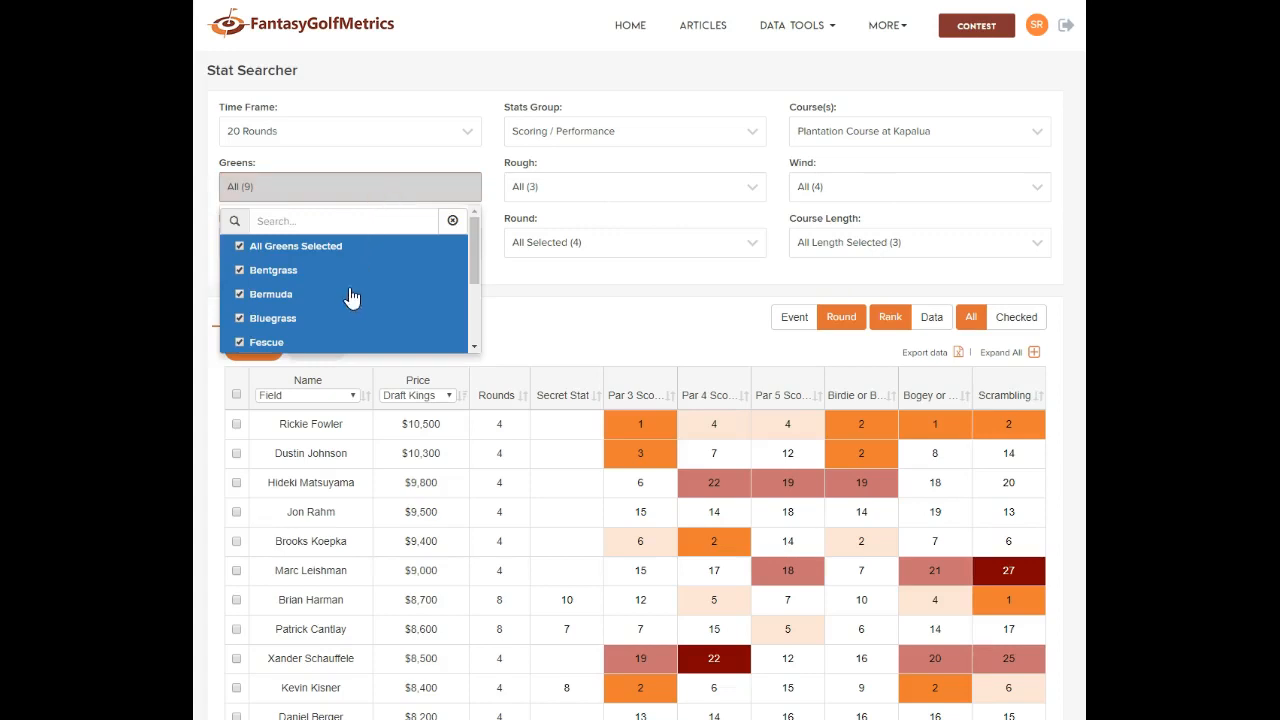
pyautogui.click(503, 320)
pyautogui.click(437, 248)
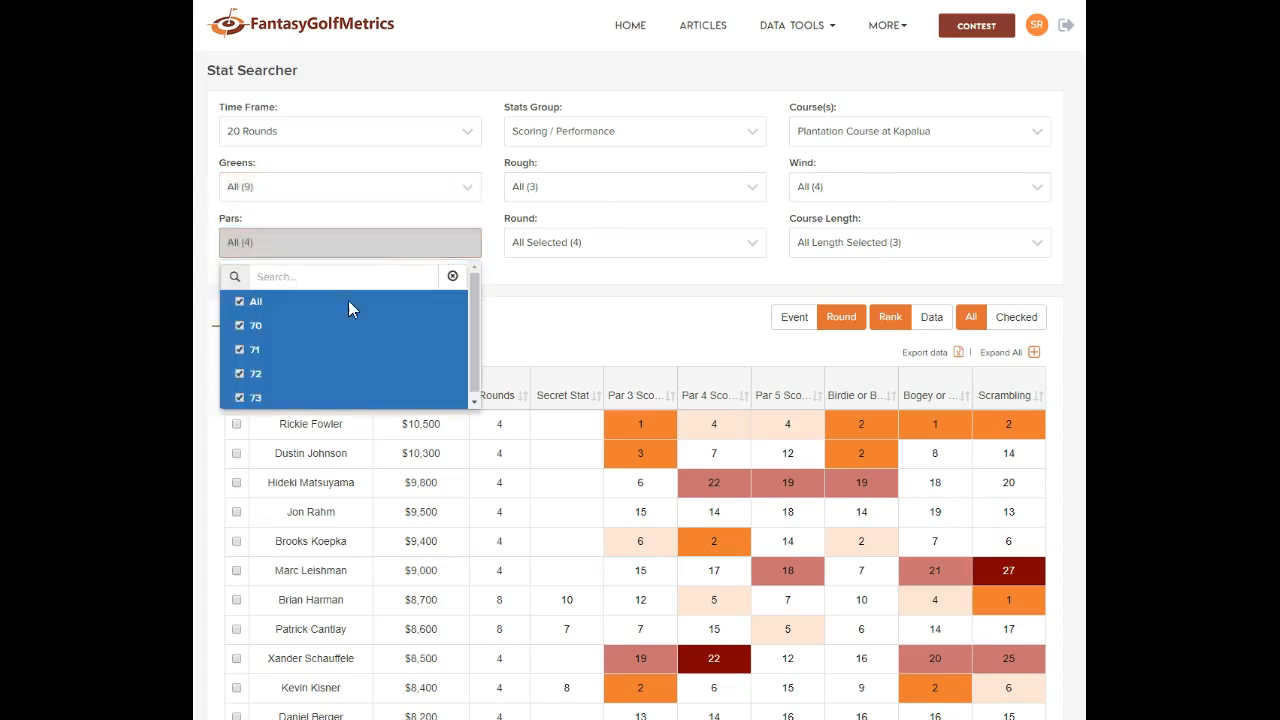
pyautogui.click(588, 299)
pyautogui.click(612, 192)
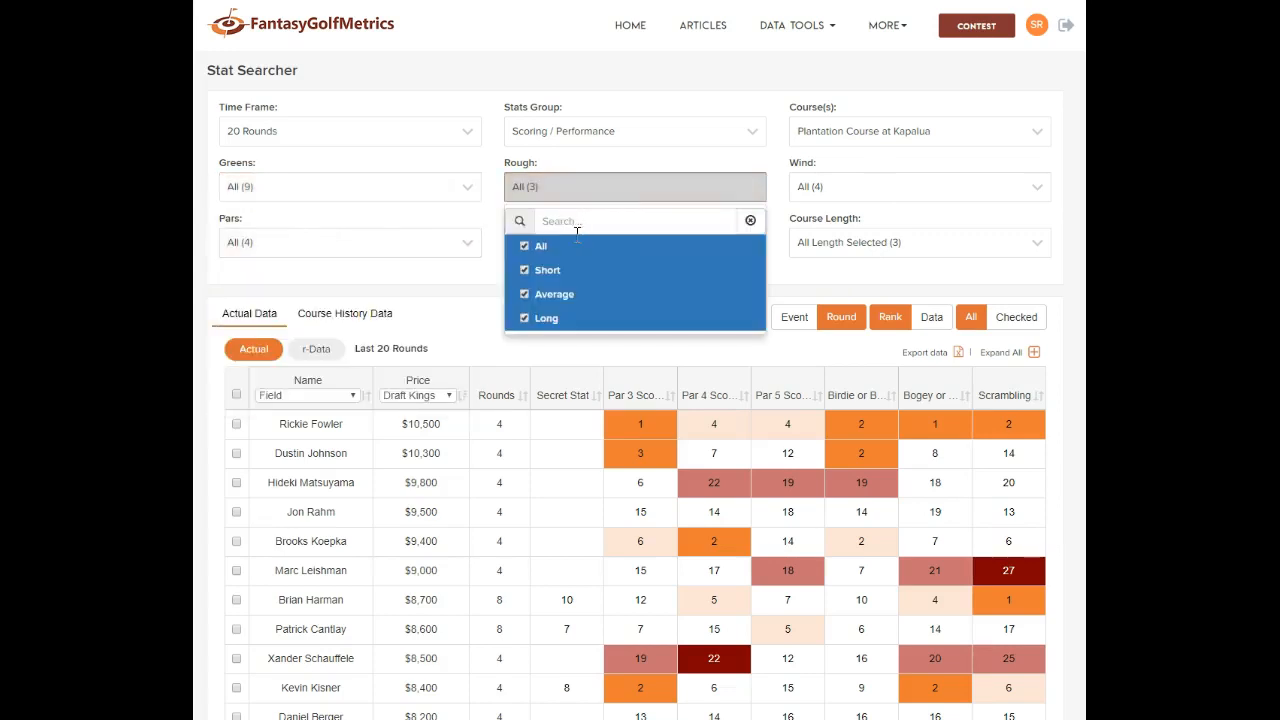
pyautogui.click(500, 320)
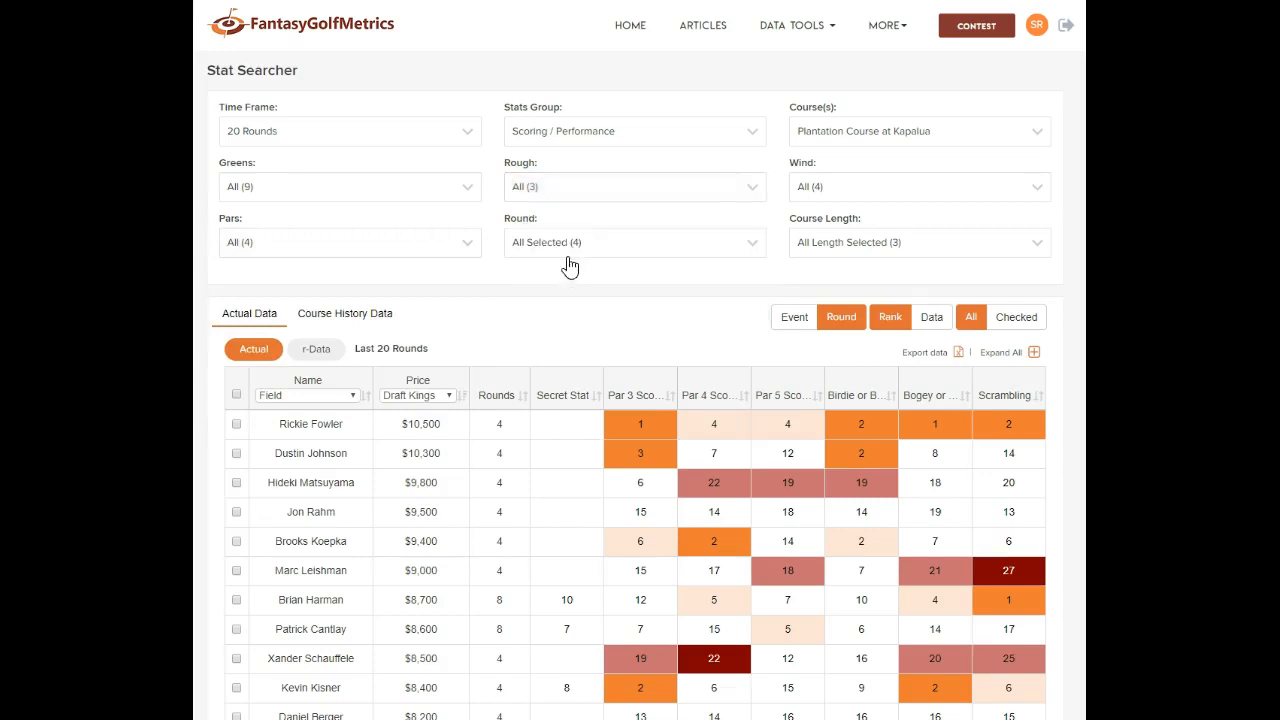
pyautogui.click(569, 250)
pyautogui.click(456, 305)
pyautogui.click(885, 192)
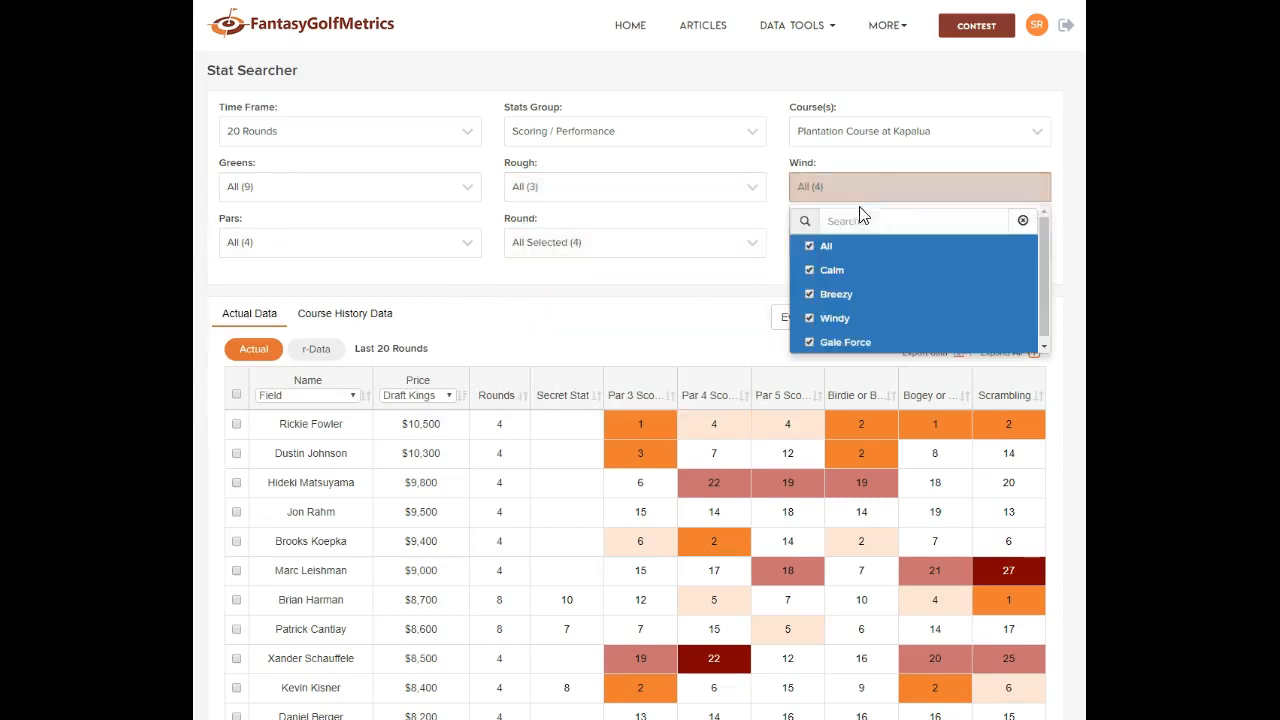
pyautogui.click(676, 332)
pyautogui.click(940, 250)
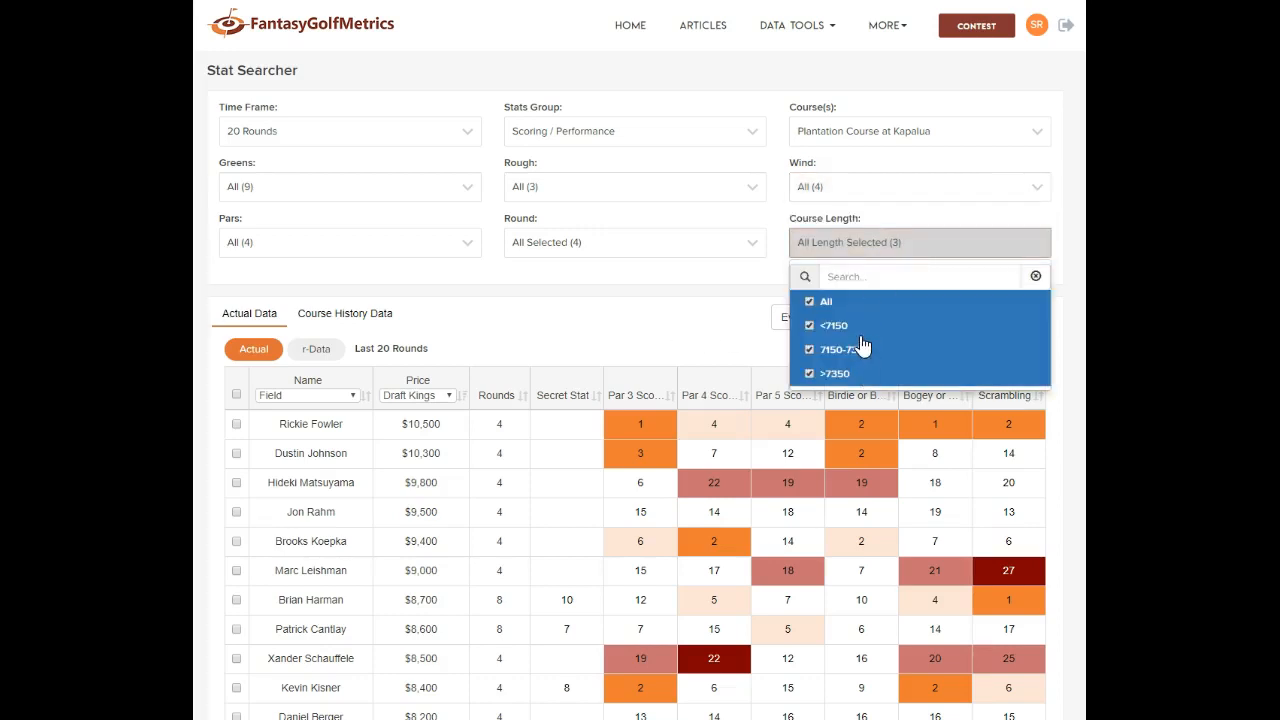
pyautogui.click(676, 307)
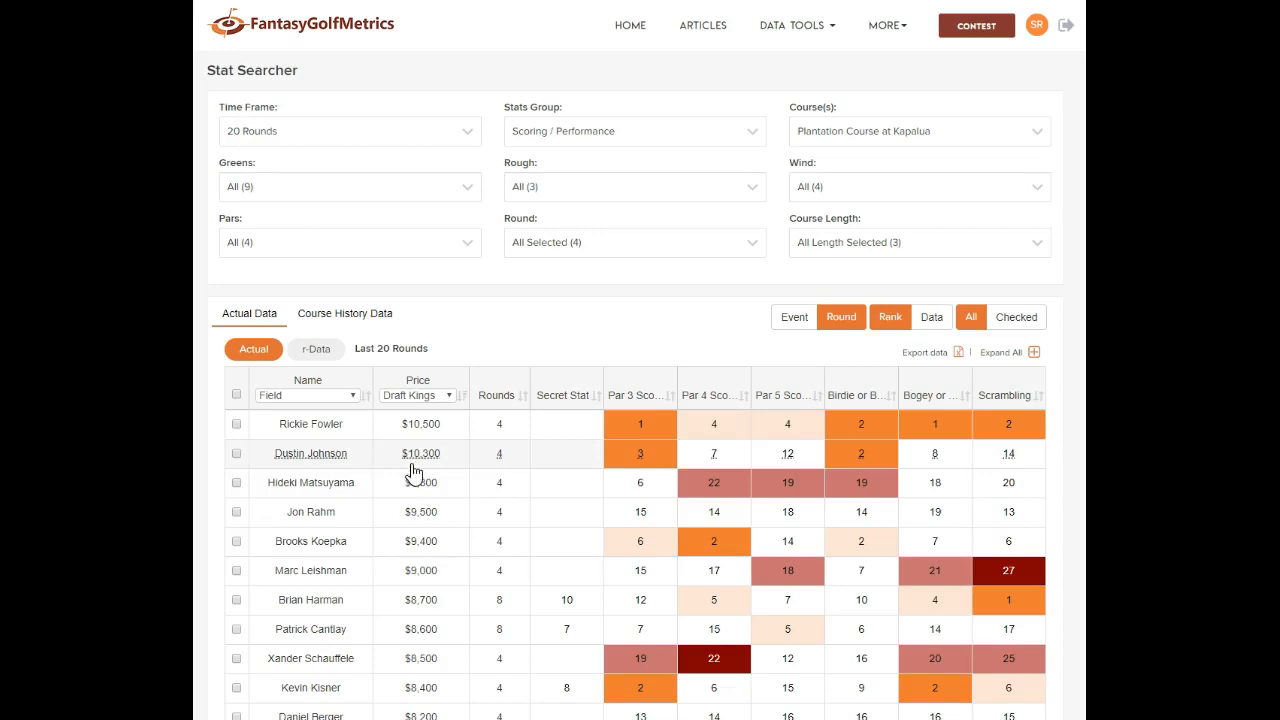
# Sort by rounds played, keep 20 Rounds, and open the top player's stat chart
pyautogui.click(525, 403)
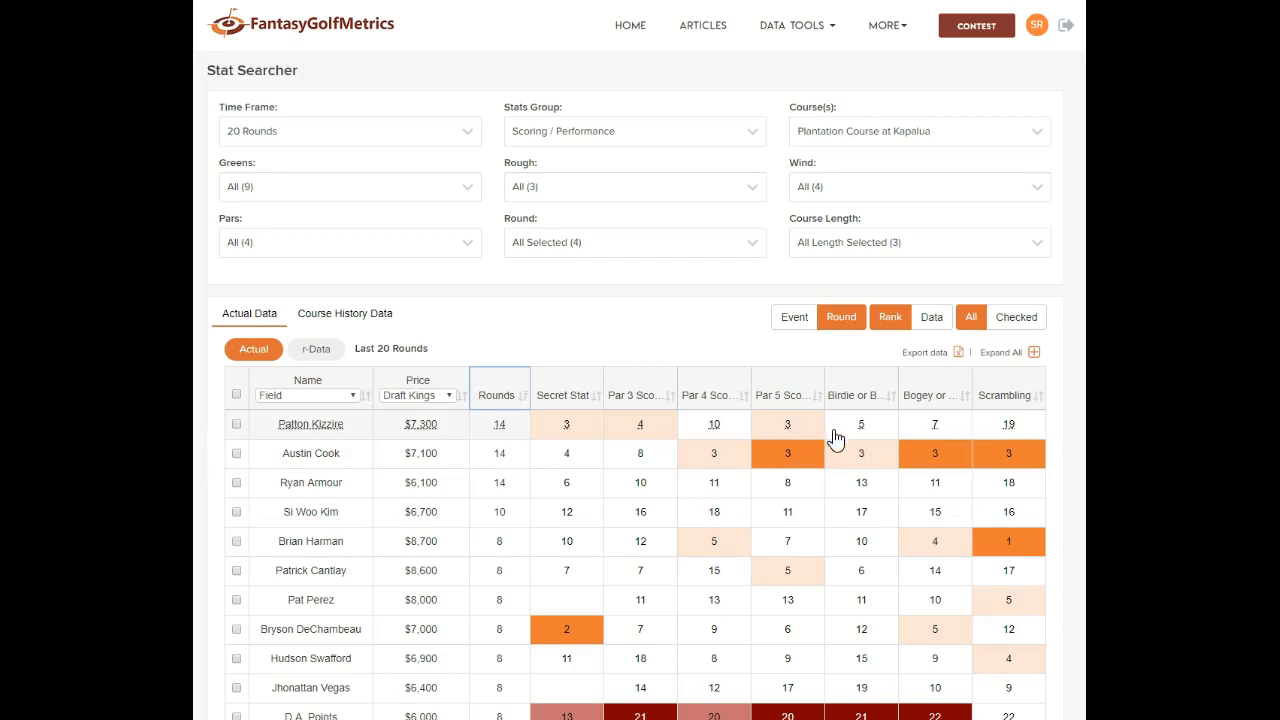
pyautogui.click(468, 133)
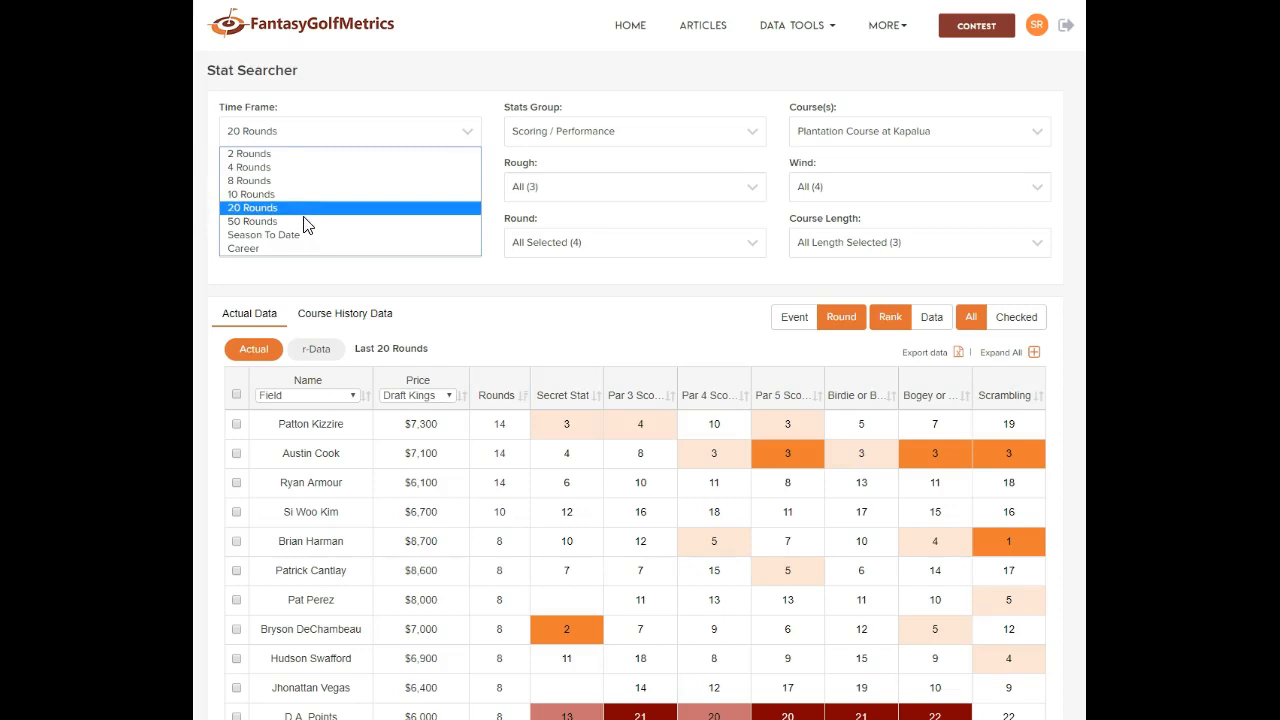
pyautogui.click(509, 305)
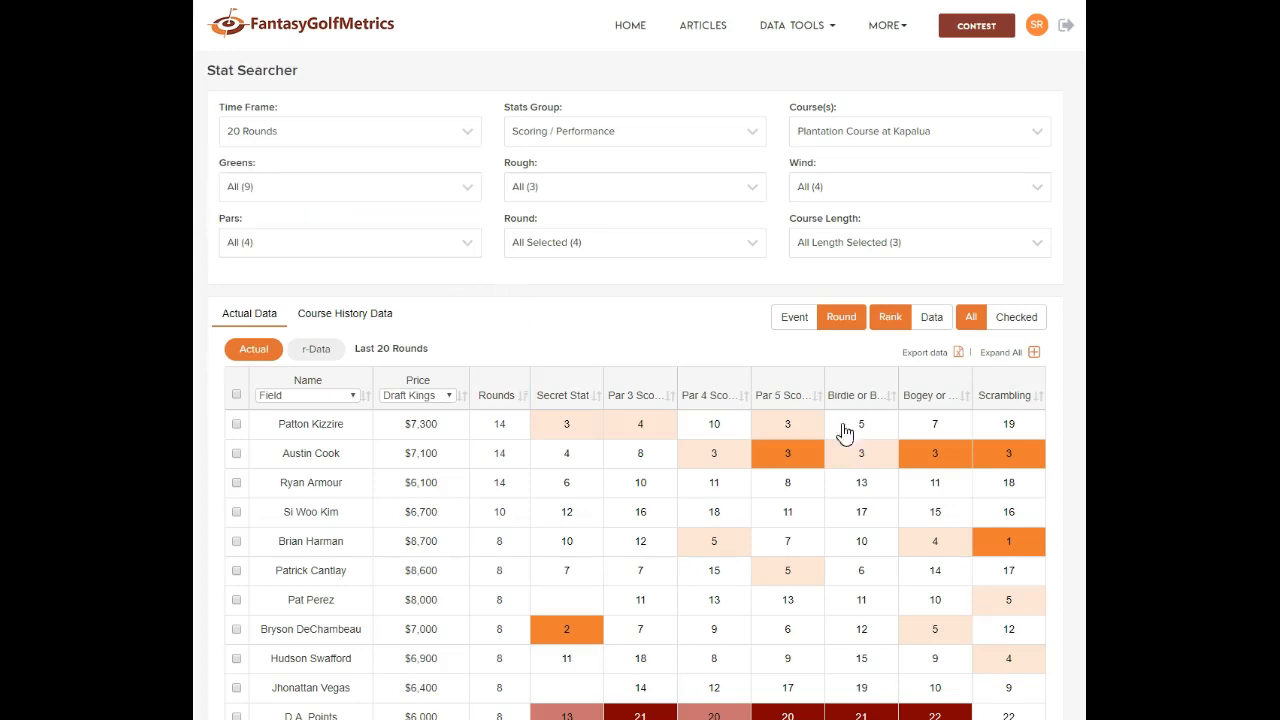
pyautogui.click(714, 428)
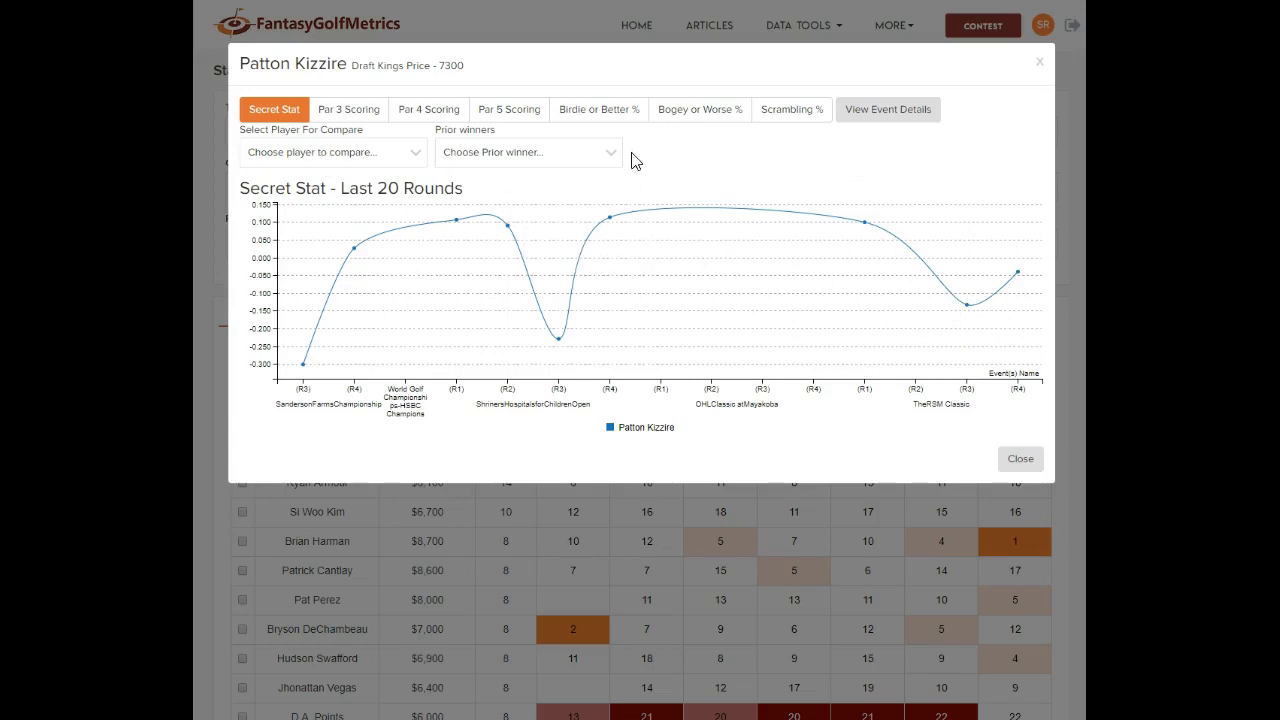
# Chart the player's Par 4 Scoring against a second compare player
pyautogui.click(420, 112)
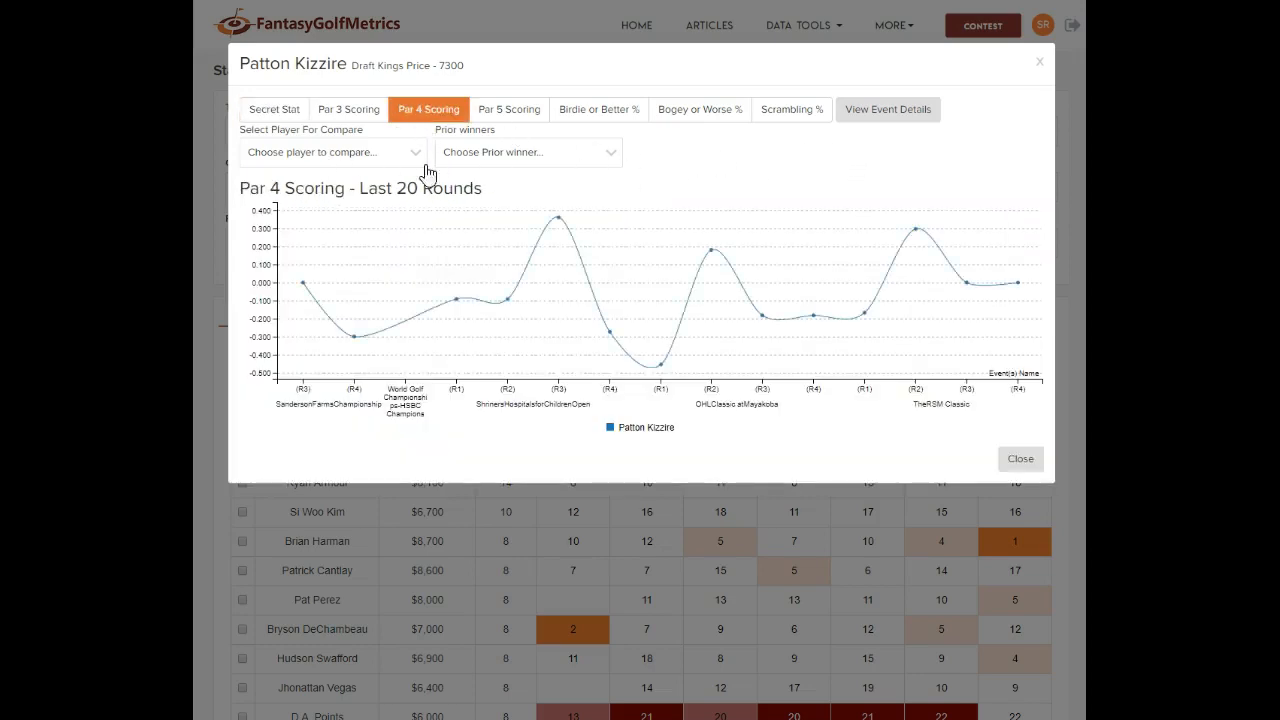
pyautogui.click(325, 155)
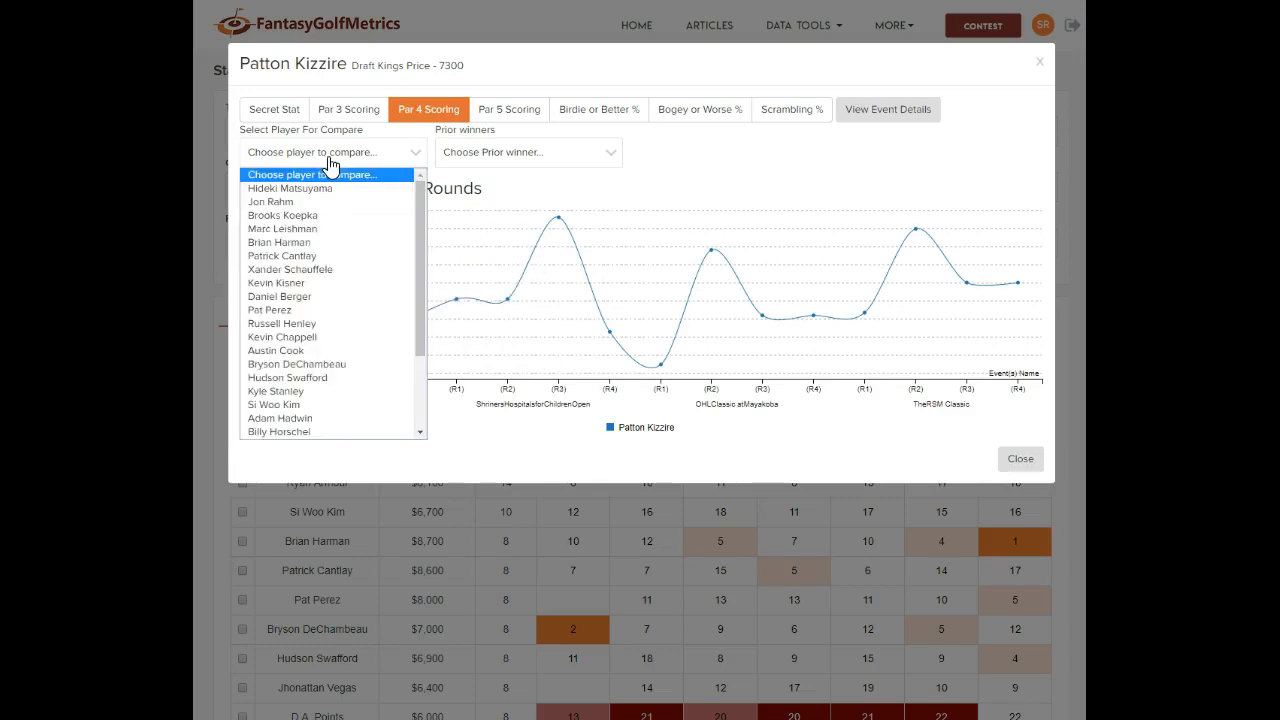
pyautogui.click(331, 256)
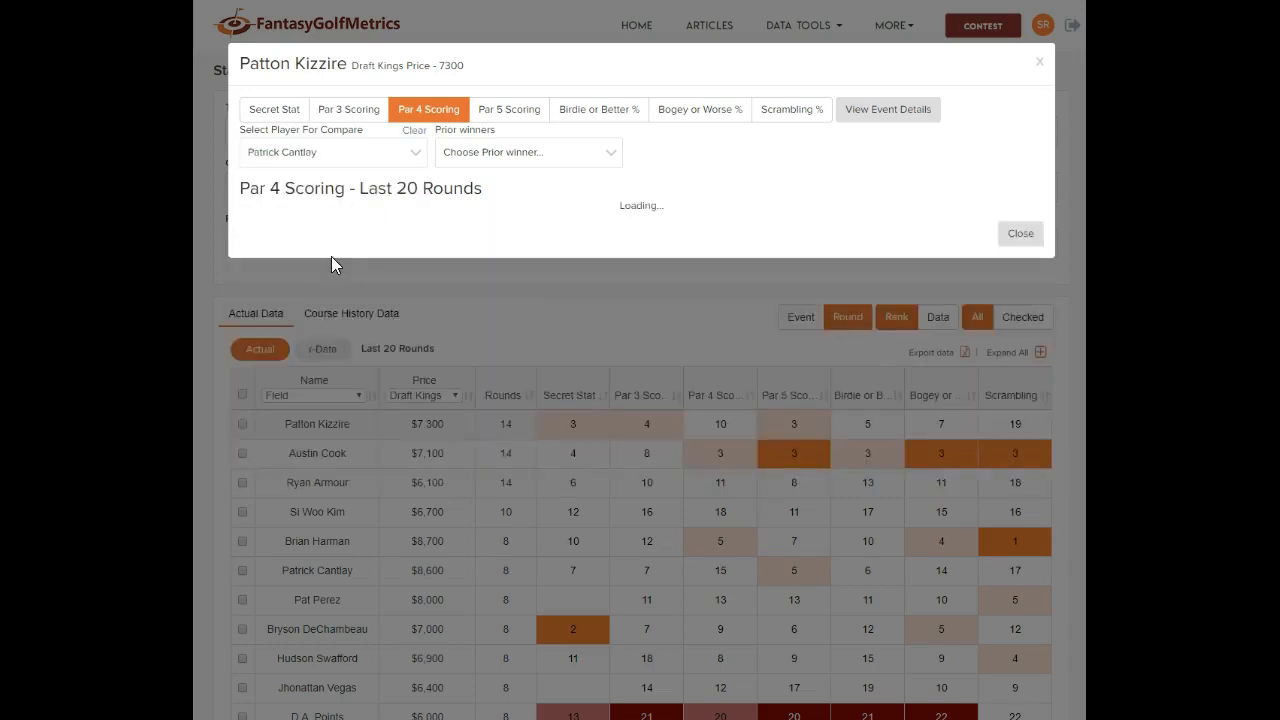
# Skip prior winners, view event details, then close the chart and show raw stat values
pyautogui.click(501, 160)
pyautogui.click(776, 176)
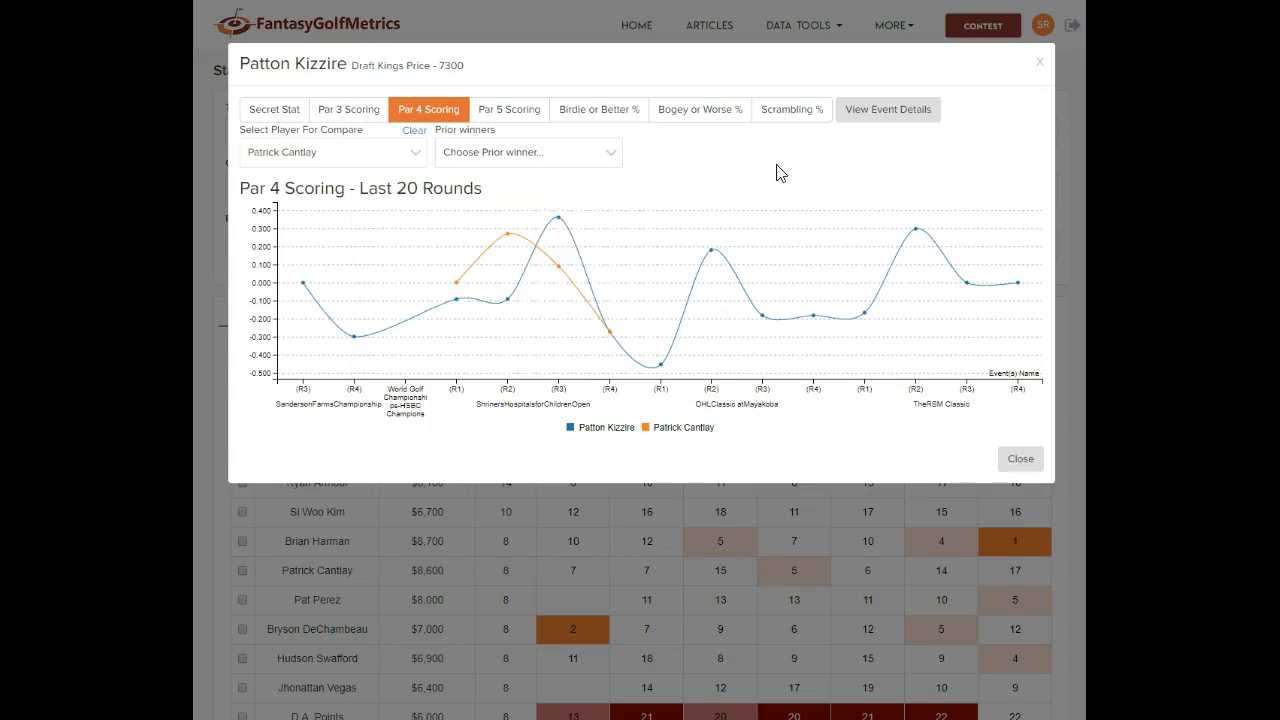
pyautogui.click(876, 117)
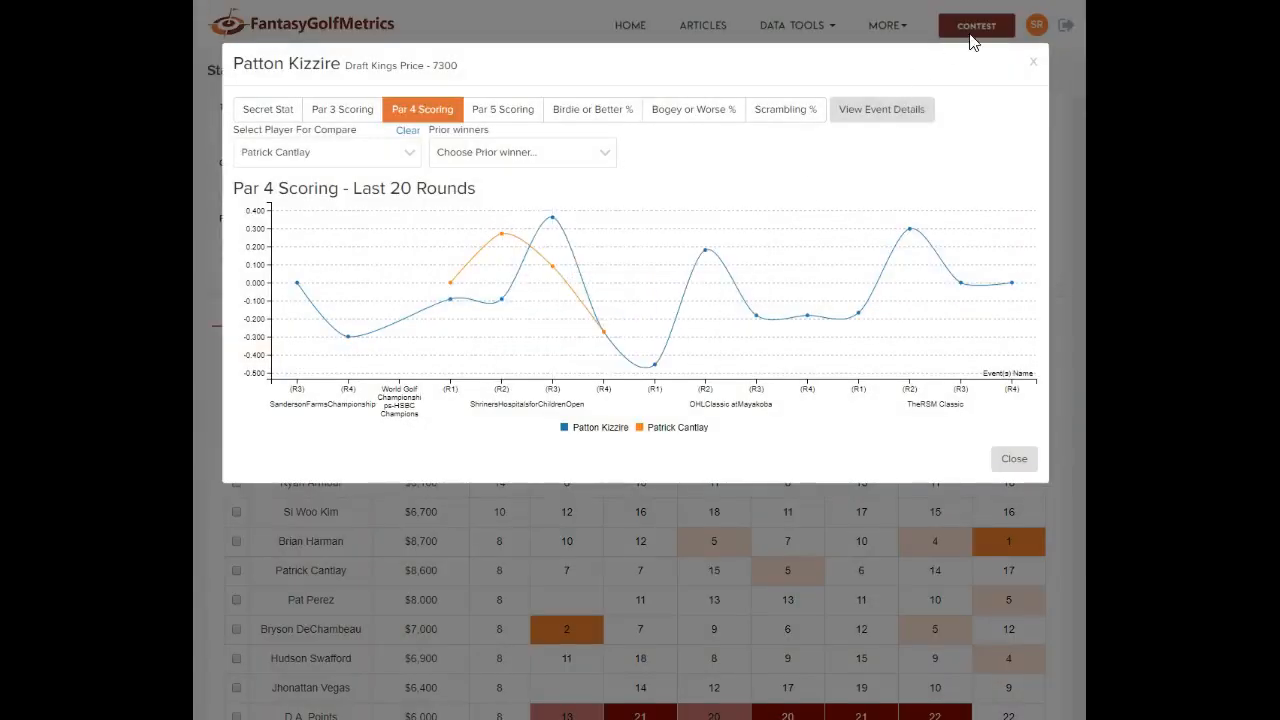
pyautogui.click(1035, 64)
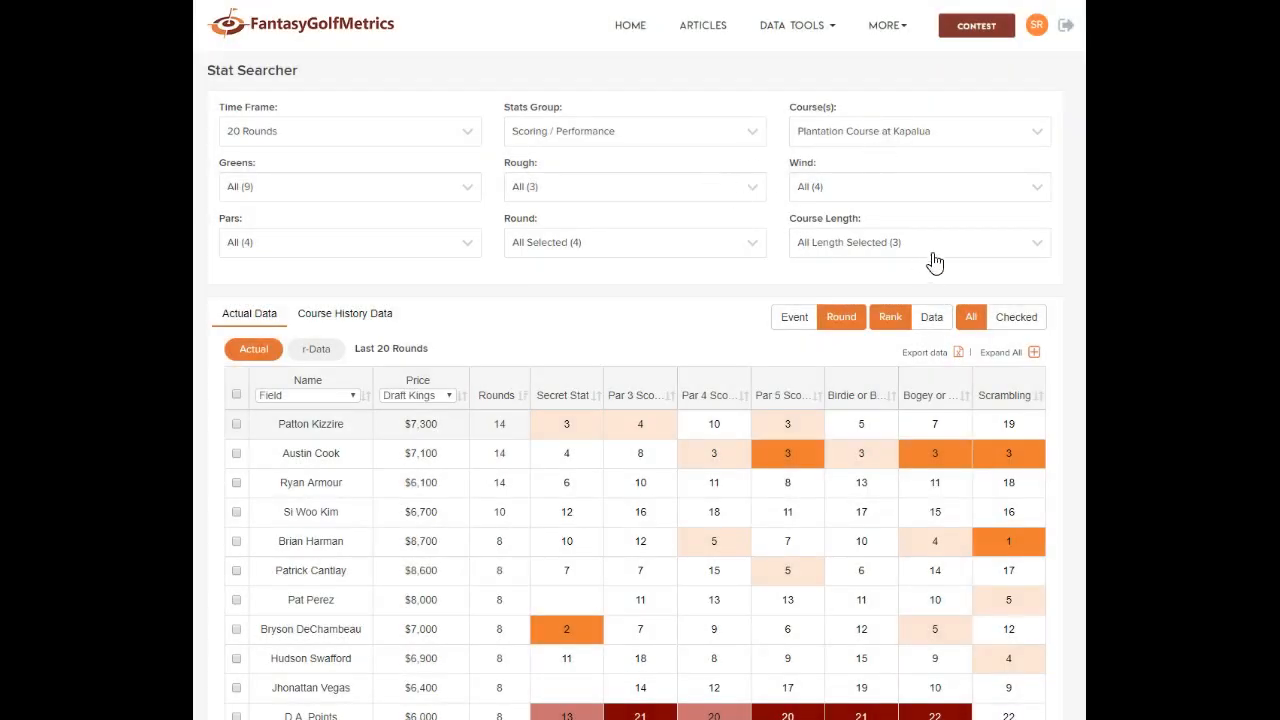
pyautogui.click(936, 318)
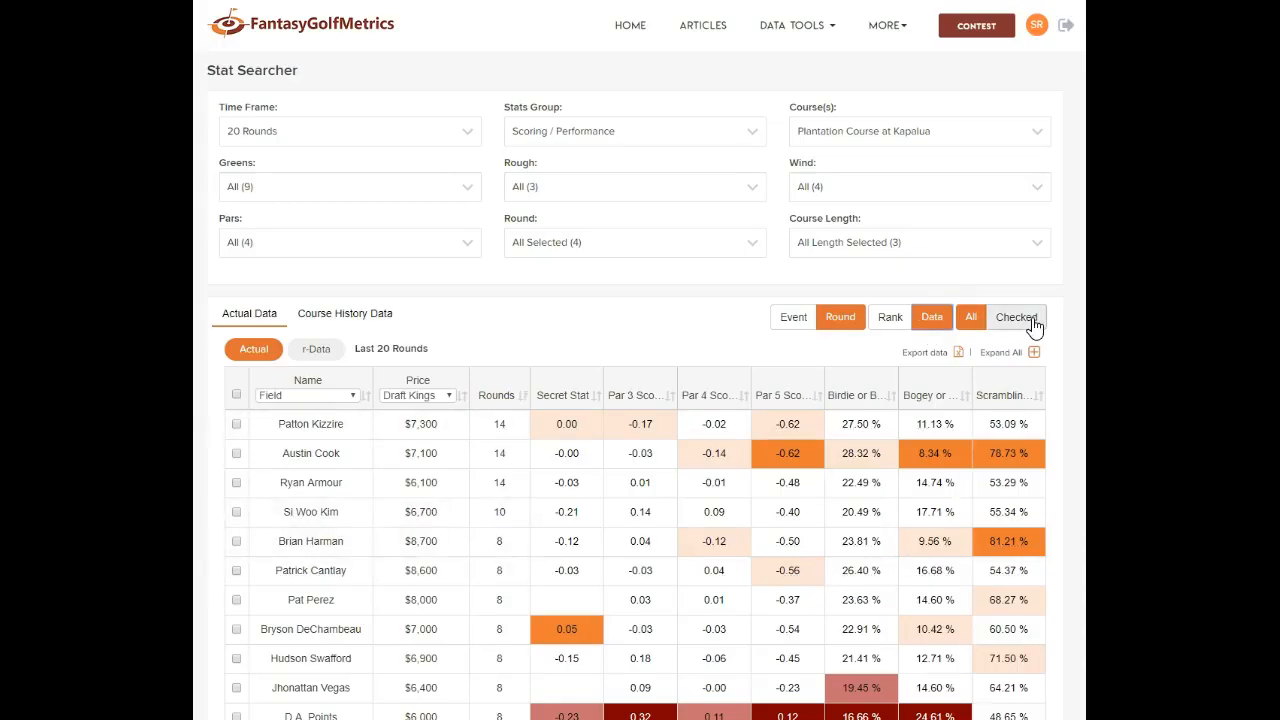
# Show the Off the Tee stats group for all players as rankings
pyautogui.click(1033, 322)
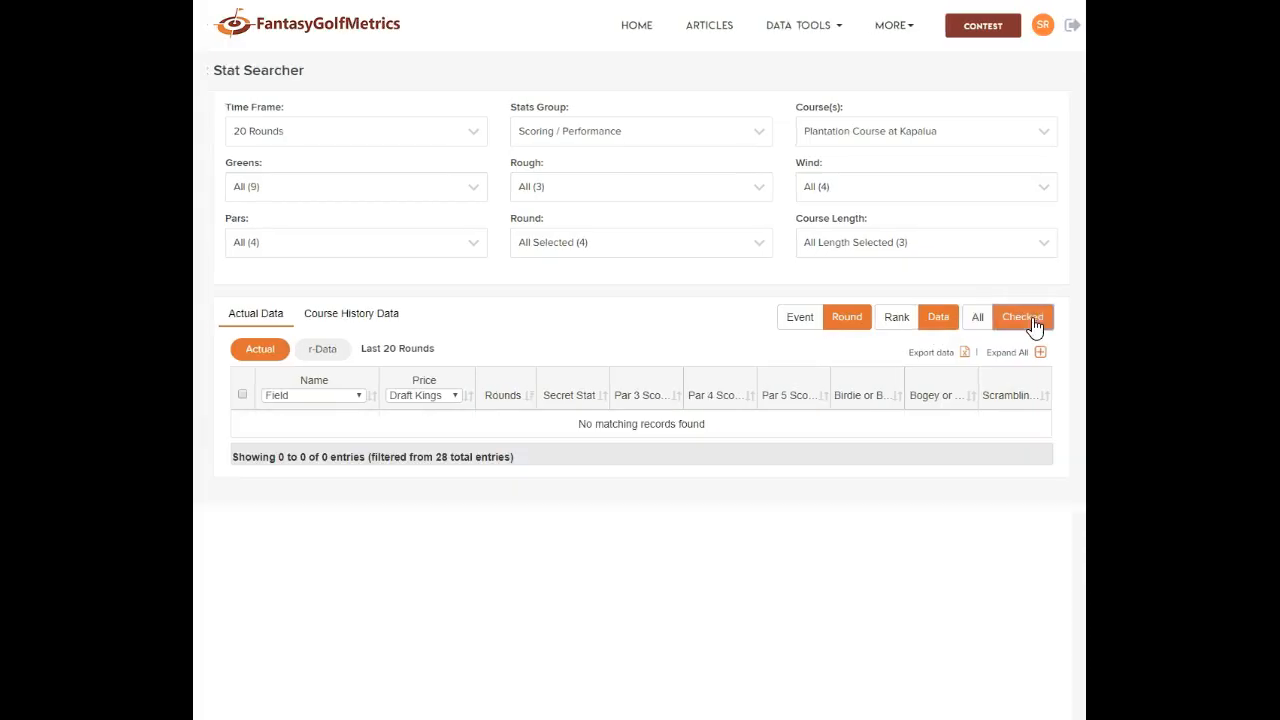
pyautogui.click(977, 318)
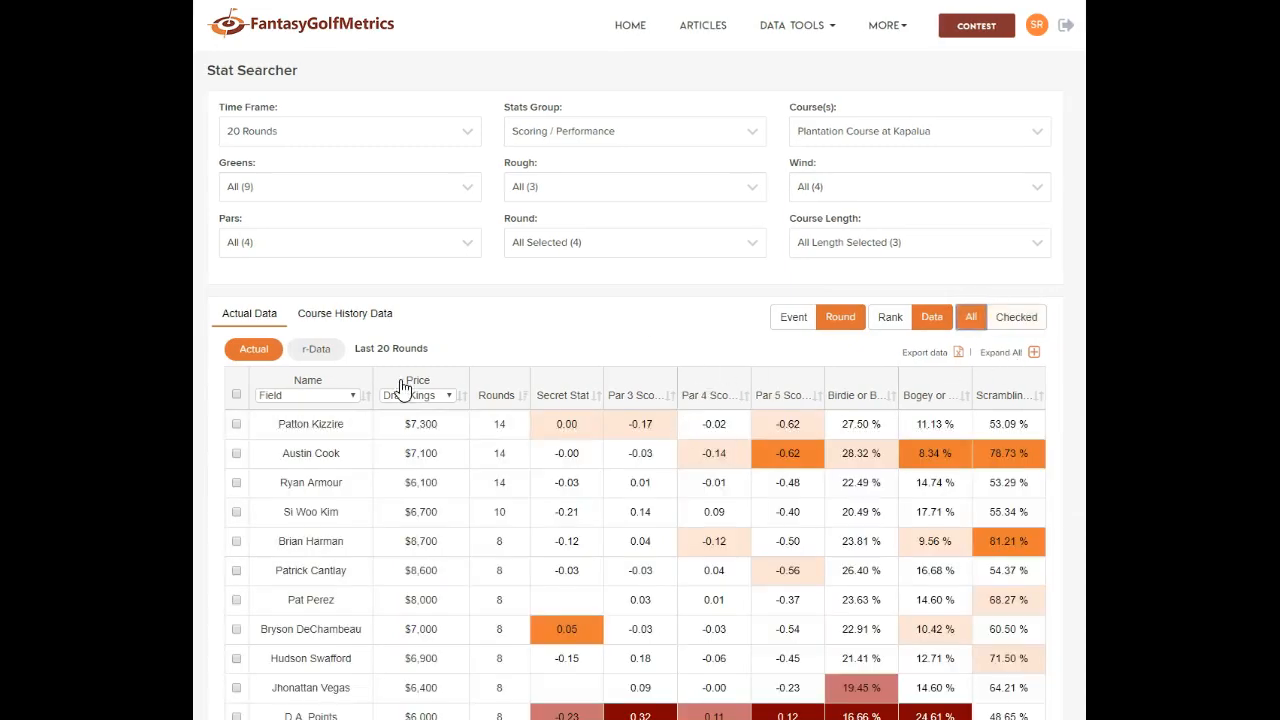
pyautogui.click(707, 144)
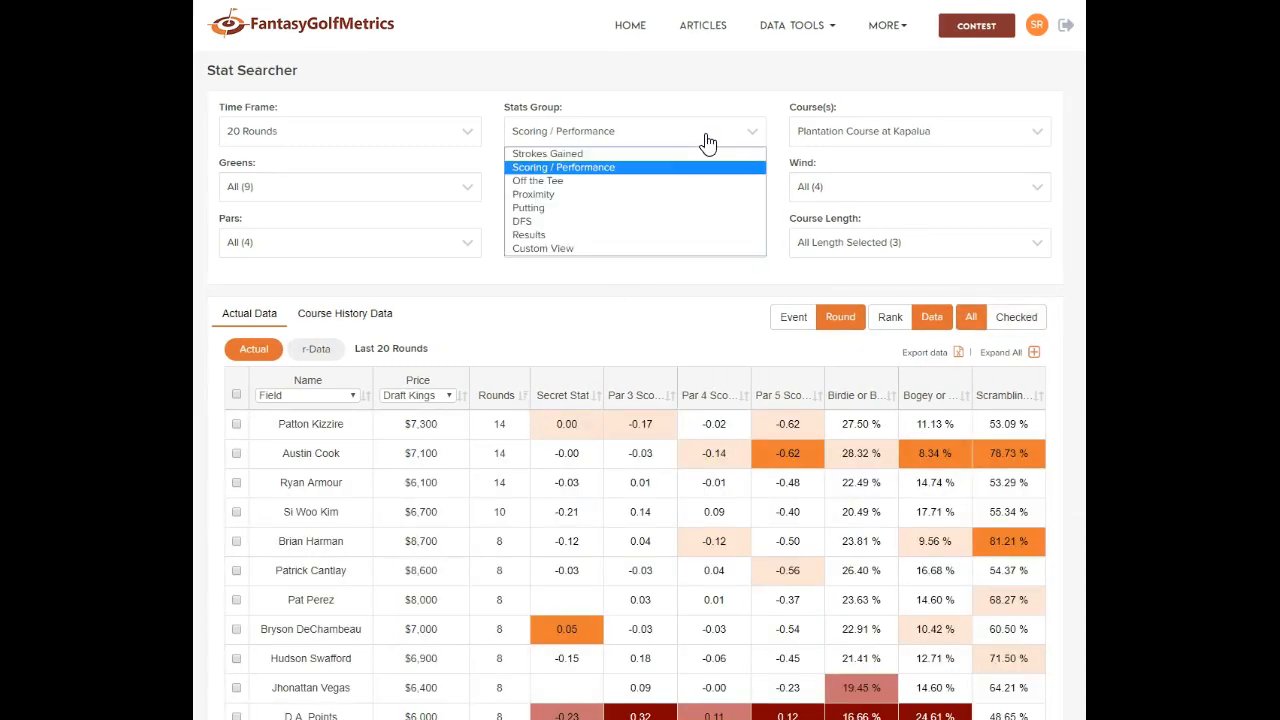
pyautogui.click(585, 180)
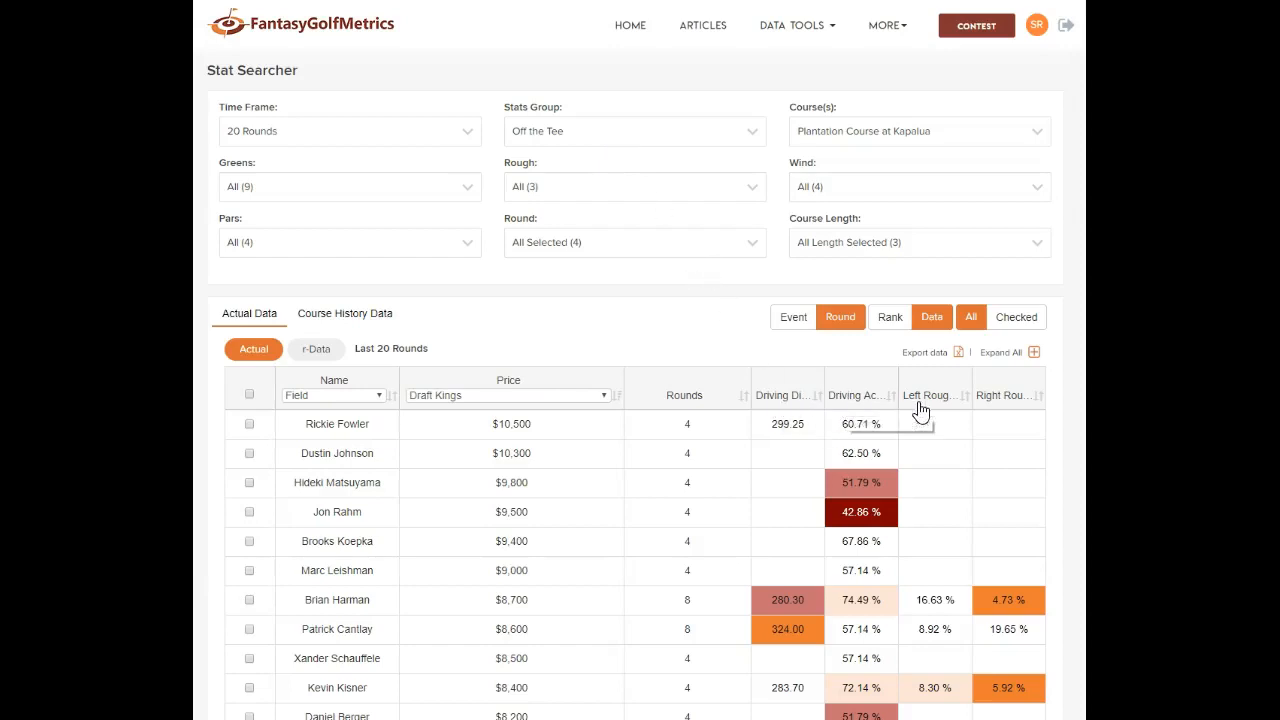
pyautogui.click(890, 317)
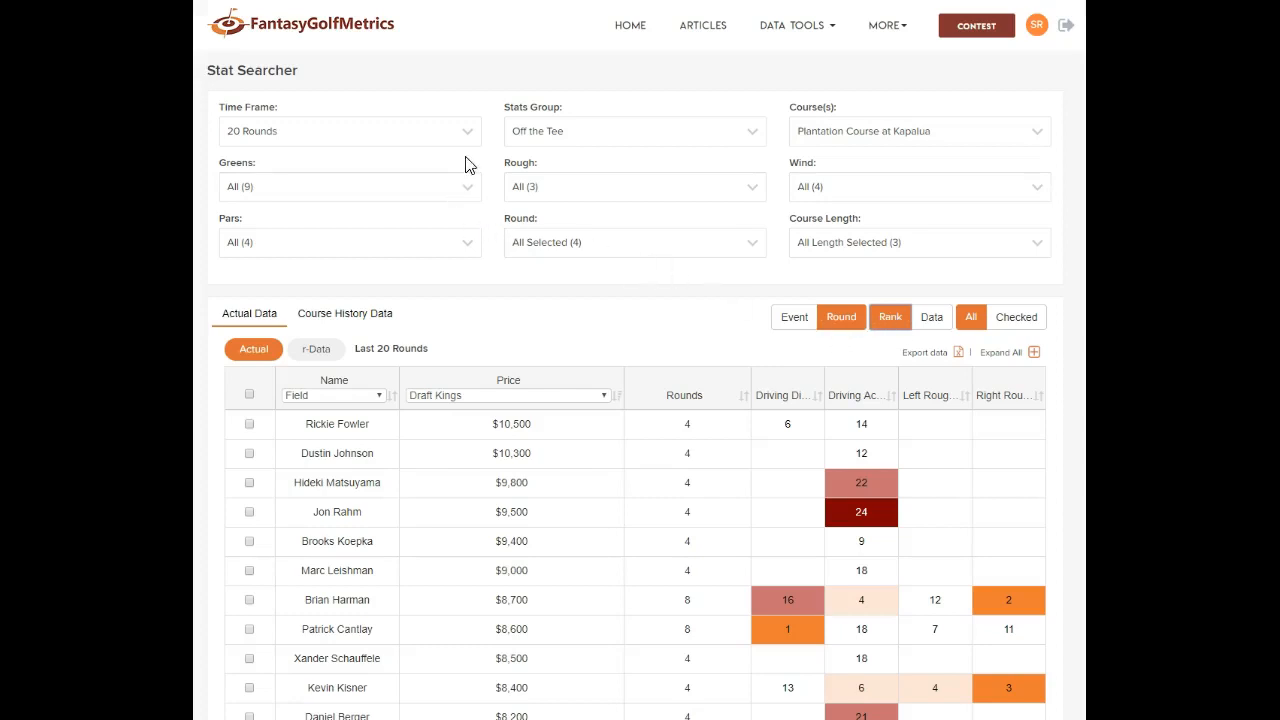
pyautogui.click(628, 134)
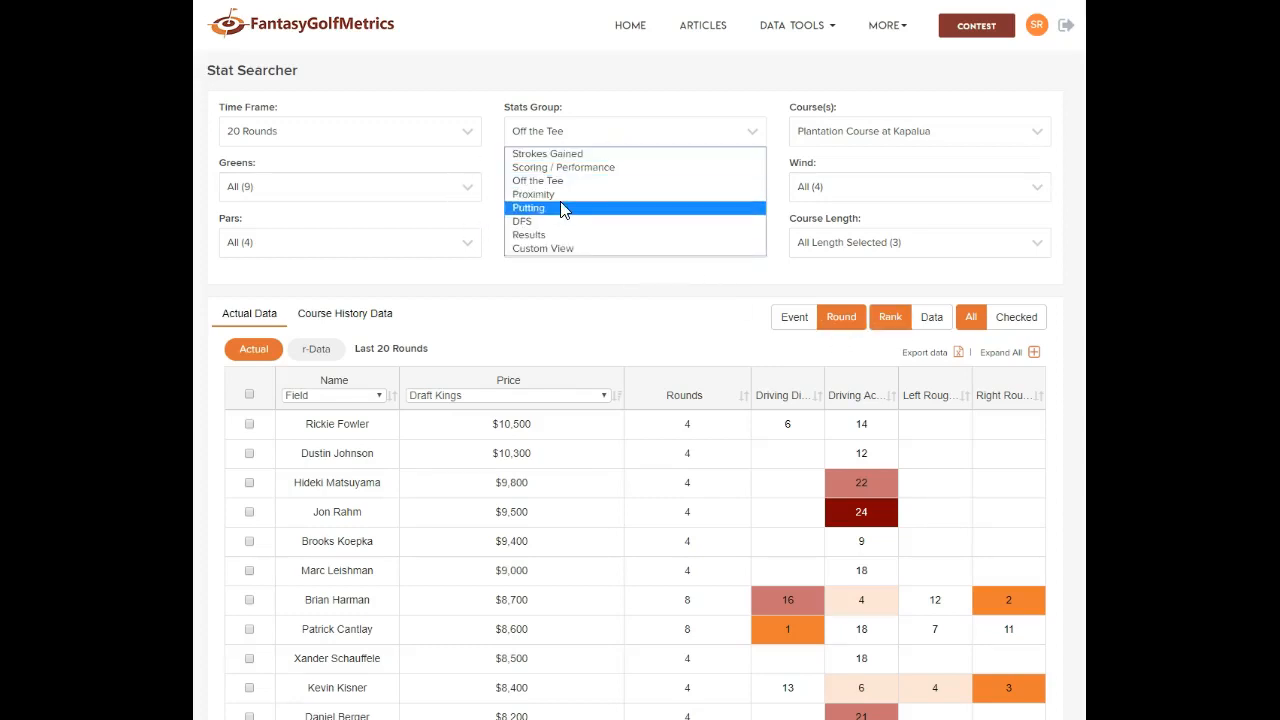
# Browse Proximity stats sorted by rounds played, then Strokes Gained, and settle on the DFS group
pyautogui.click(559, 194)
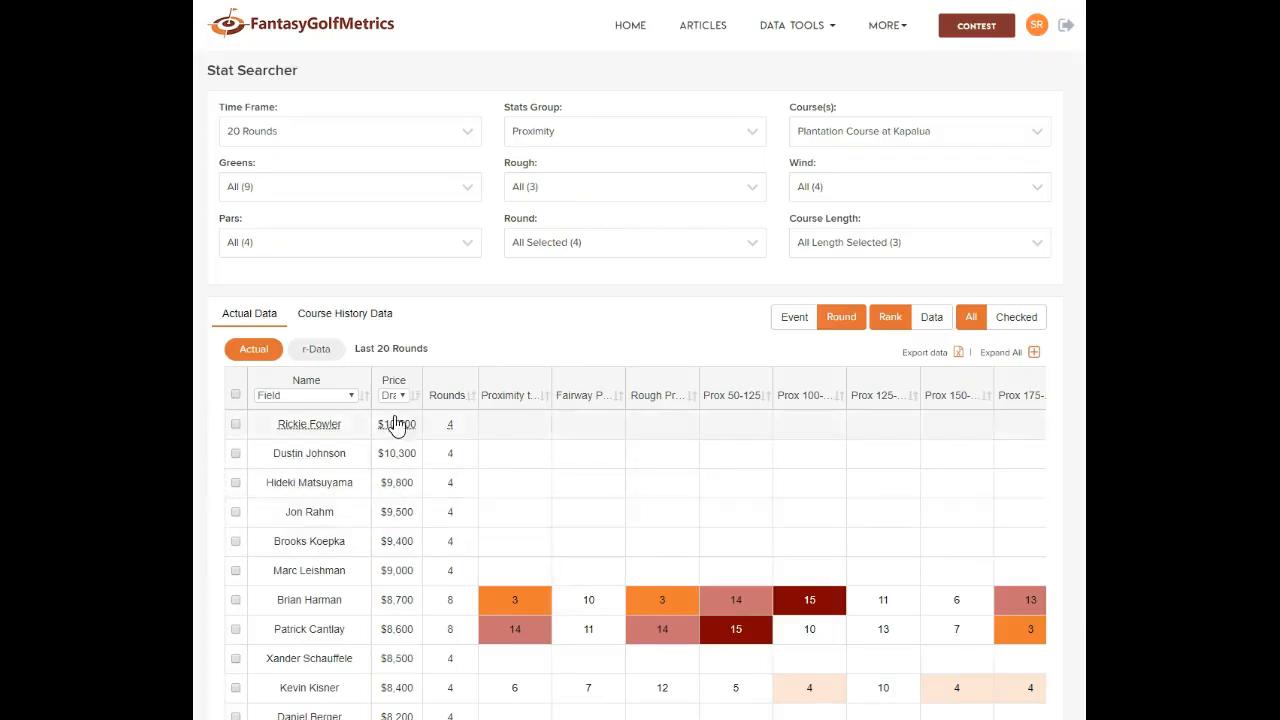
pyautogui.click(469, 400)
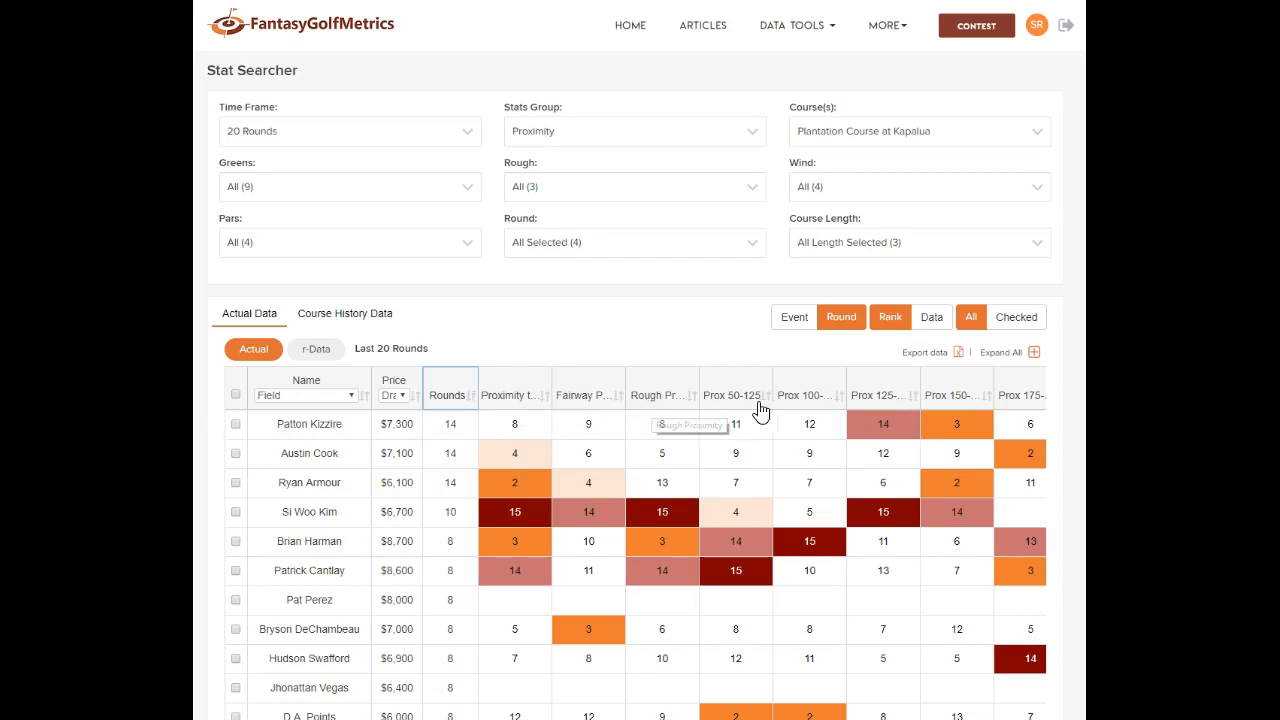
pyautogui.click(630, 135)
pyautogui.click(590, 154)
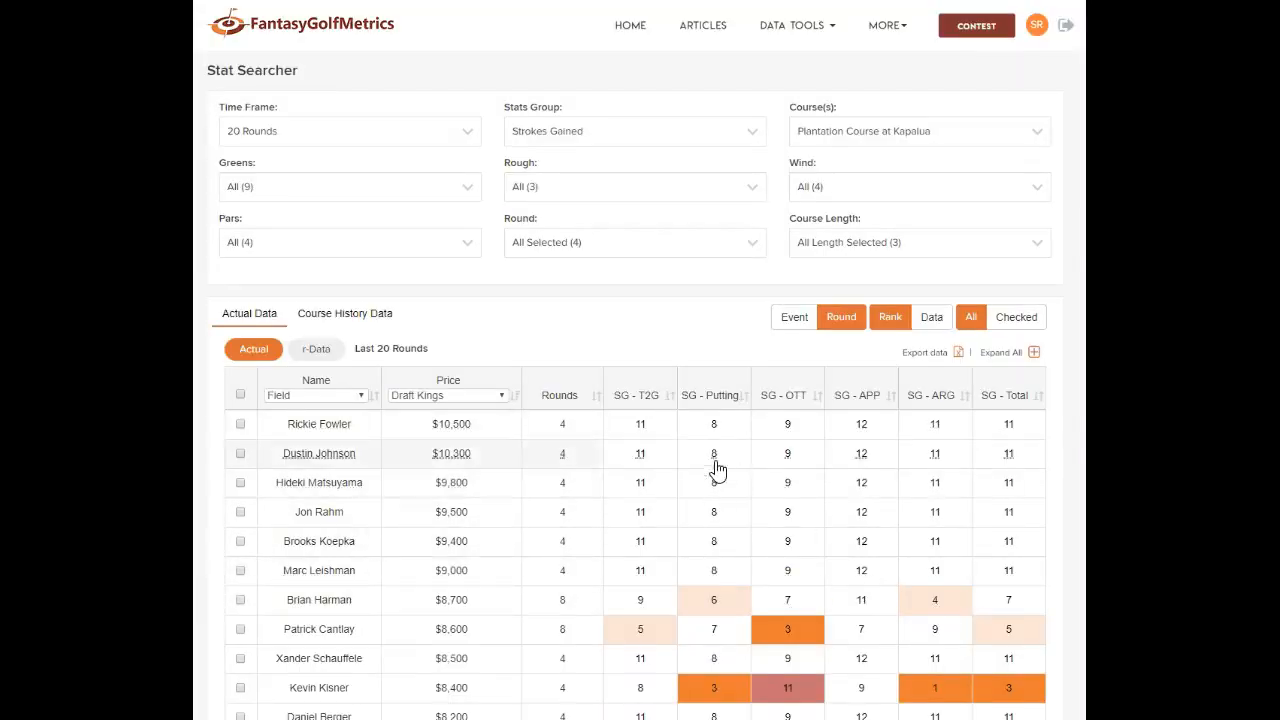
pyautogui.click(691, 144)
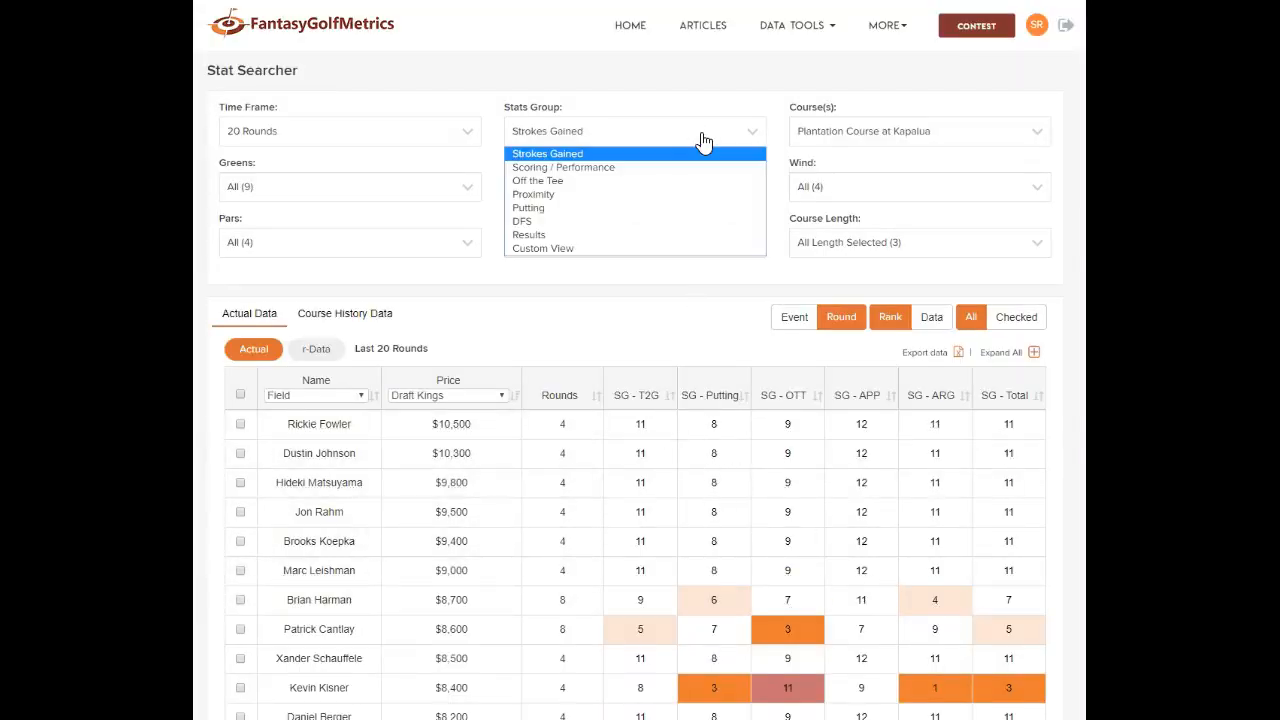
pyautogui.click(559, 221)
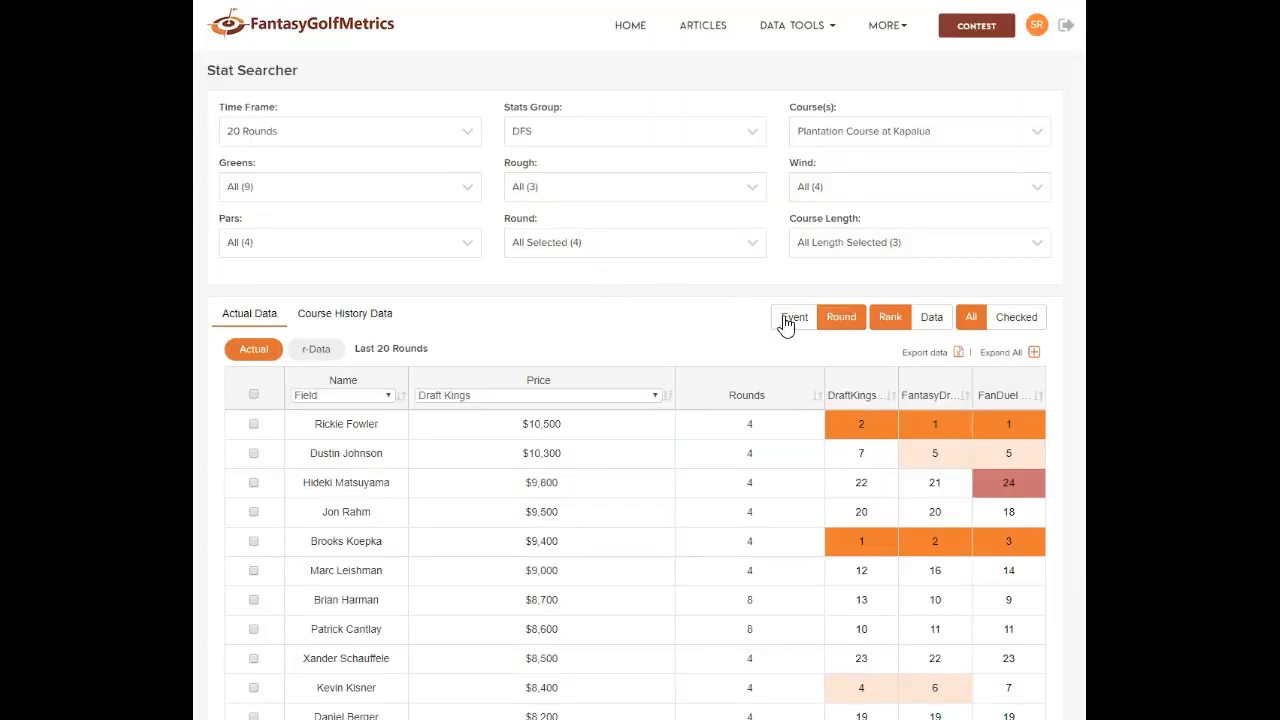
# Show raw per-event DFS values, sorted by highest average DraftKings ownership (23.50 % at top)
pyautogui.click(788, 318)
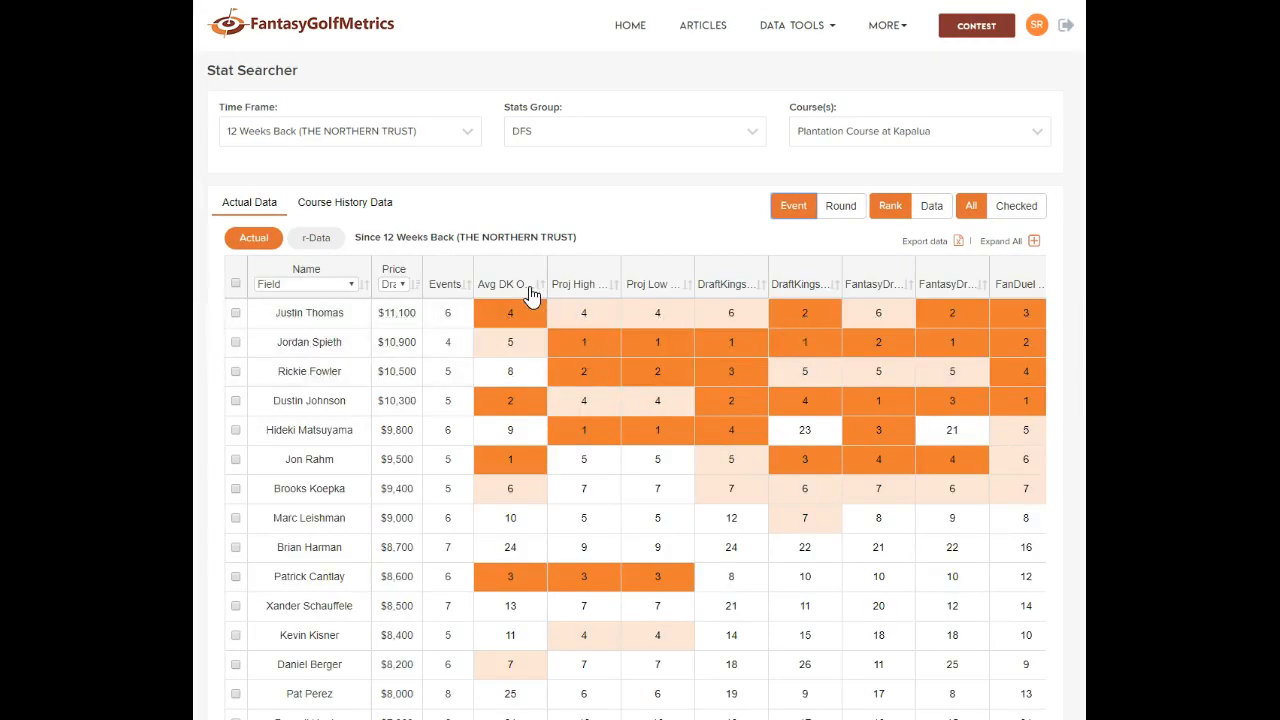
pyautogui.click(511, 290)
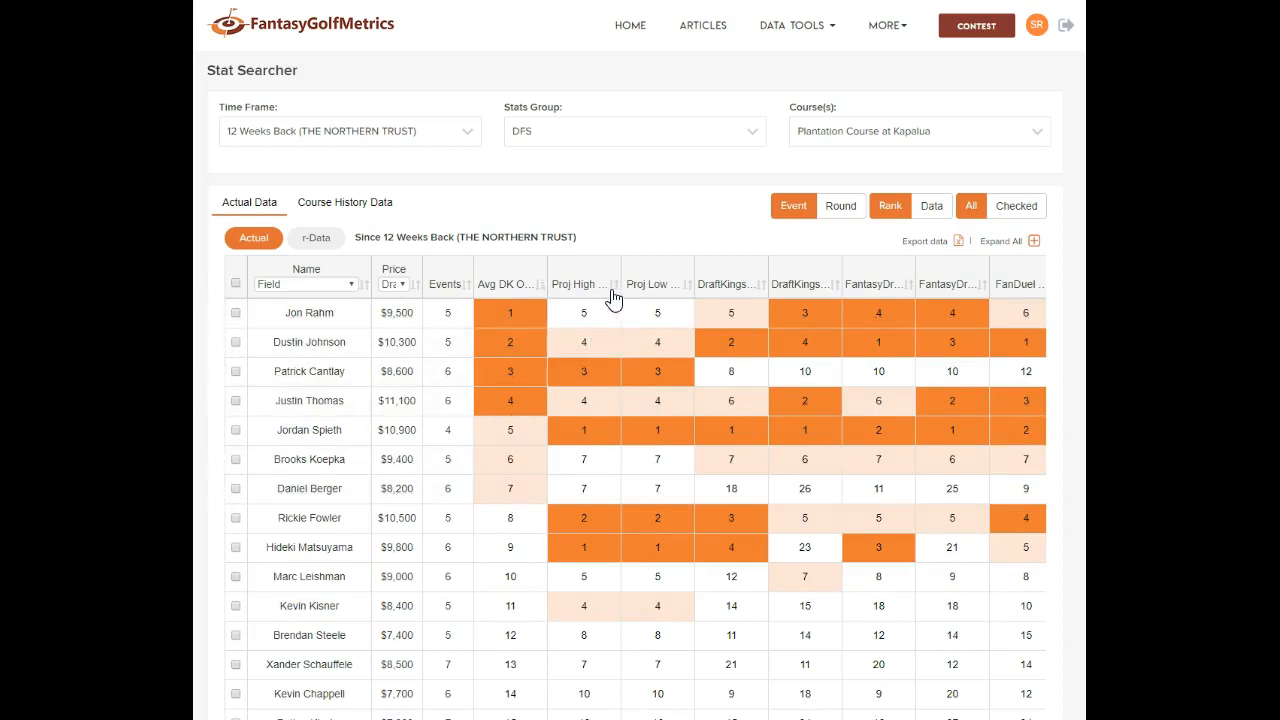
pyautogui.click(933, 209)
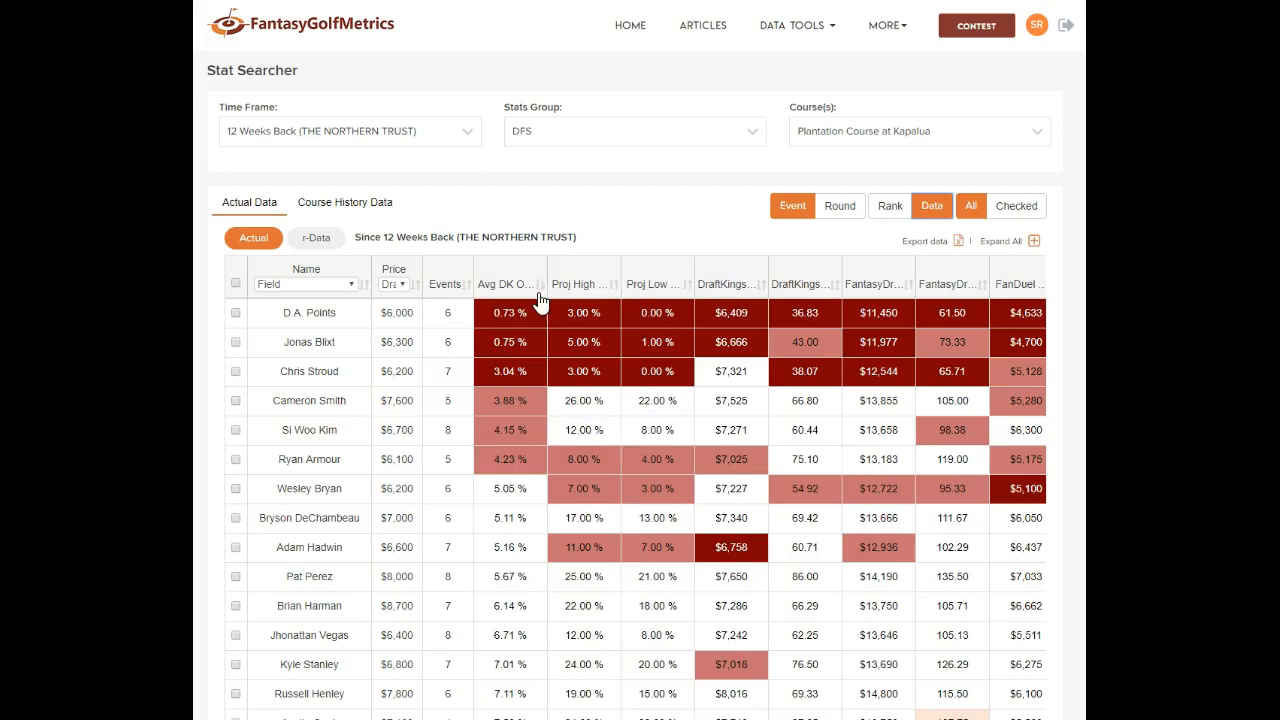
pyautogui.click(545, 296)
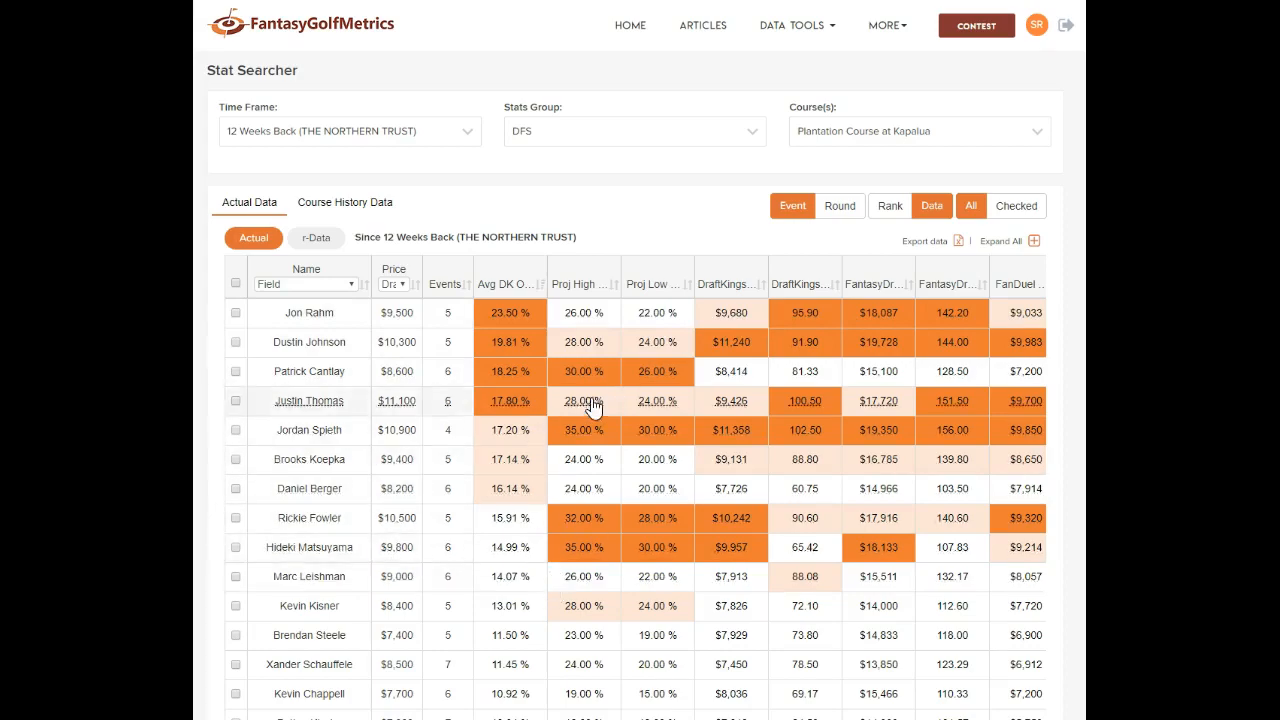
pyautogui.scroll(-4, 592, 405)
pyautogui.scroll(4, 603, 394)
pyautogui.scroll(-1, 597, 374)
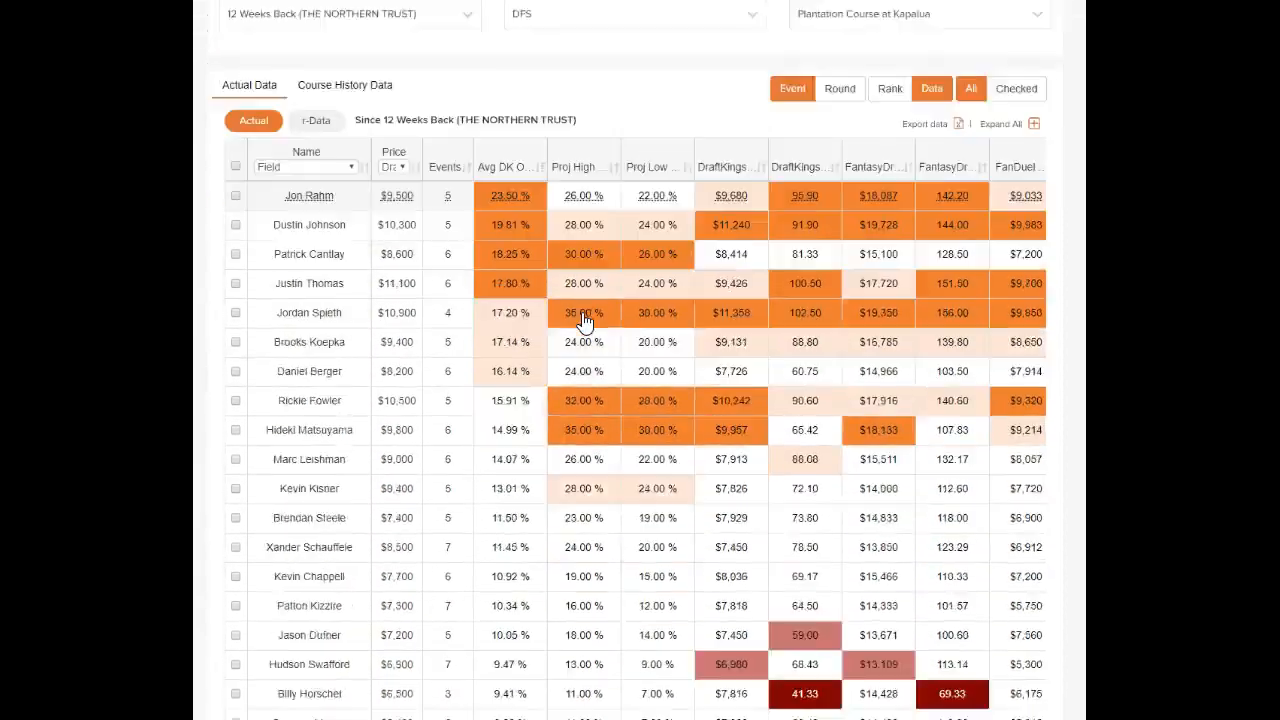
pyautogui.scroll(-5, 586, 320)
pyautogui.scroll(6, 580, 306)
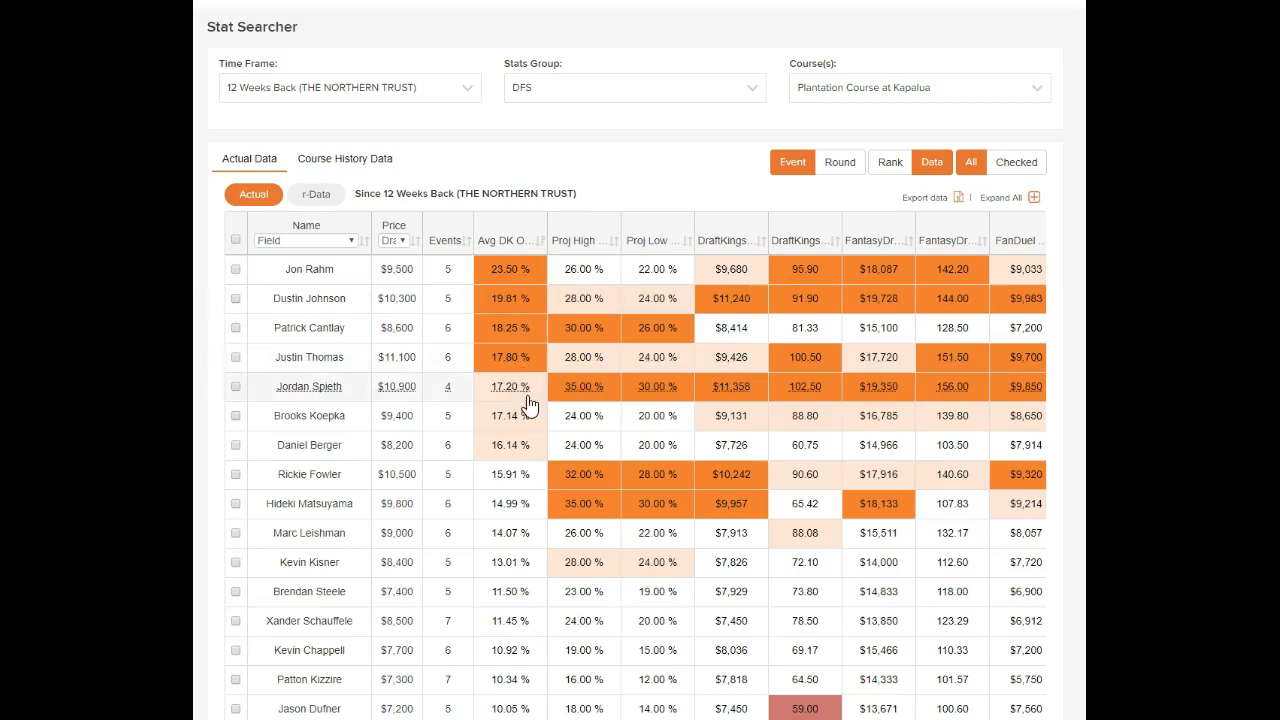
pyautogui.scroll(-6, 524, 459)
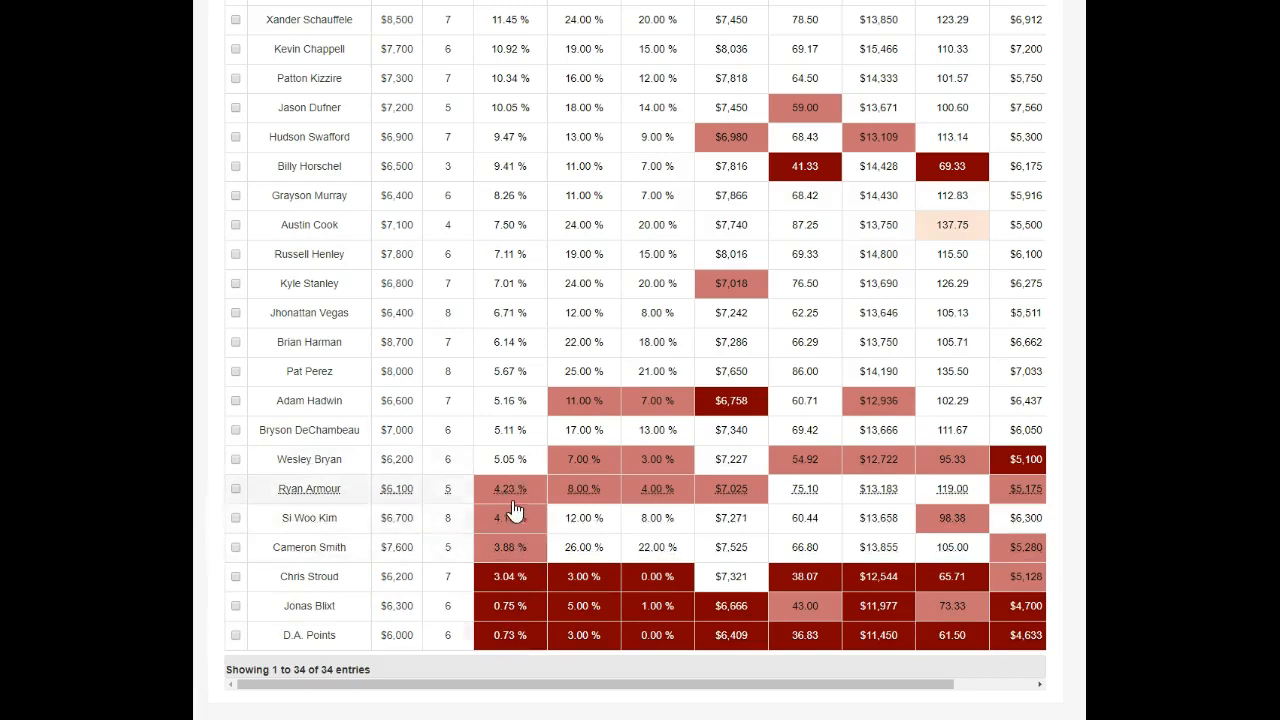
pyautogui.scroll(5, 551, 523)
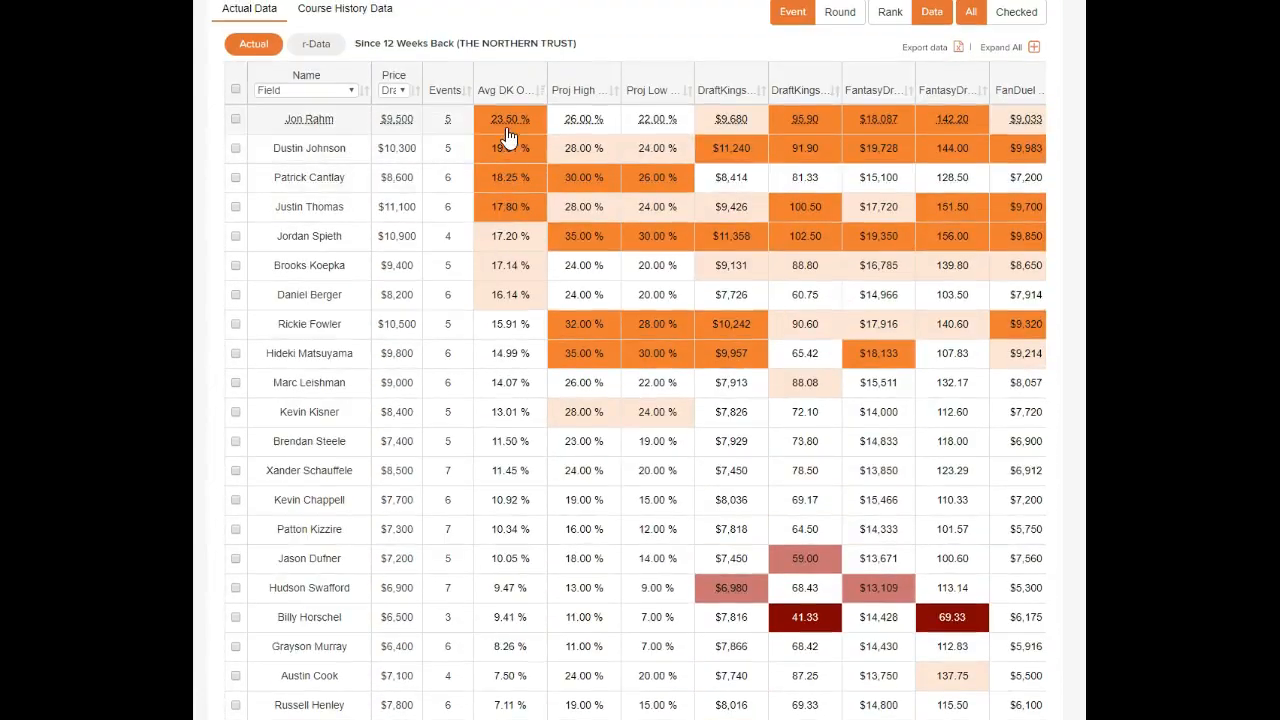
pyautogui.scroll(2, 615, 199)
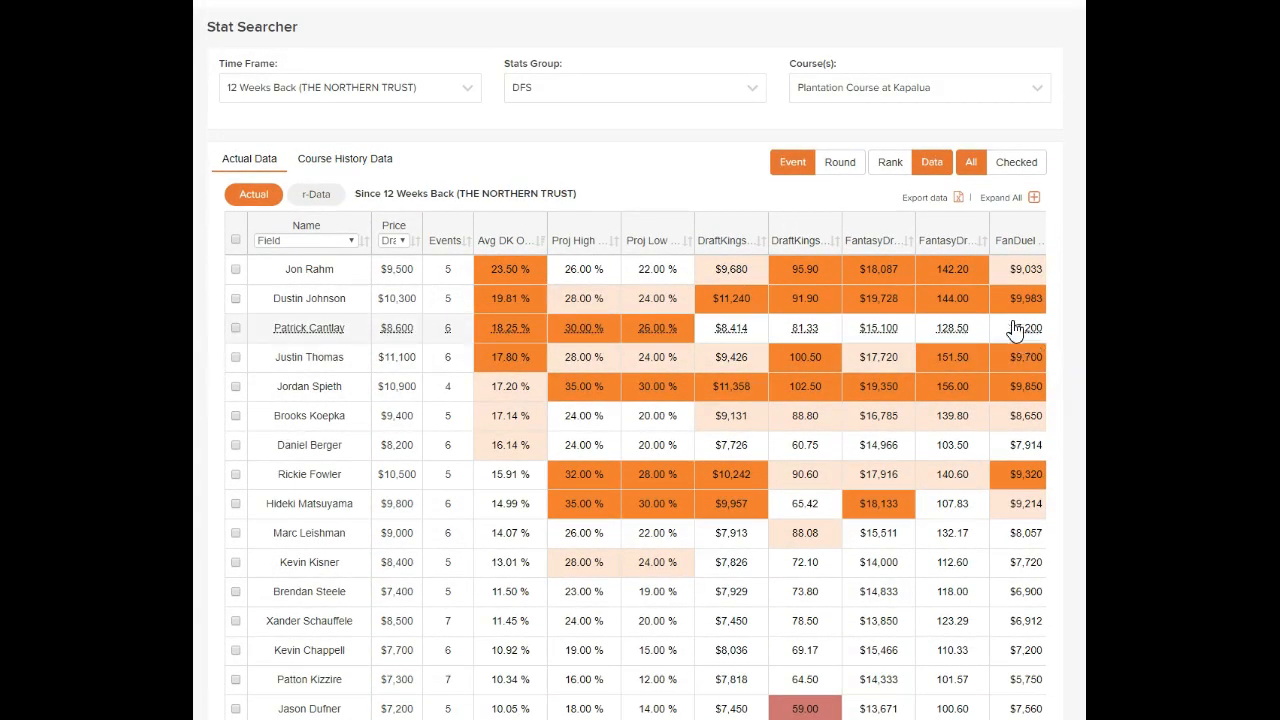
# Switch to ranks and submit an eight-stat Custom View, from SG-T2G and SG-Putting to Prox >200 and Scrambling
pyautogui.click(896, 168)
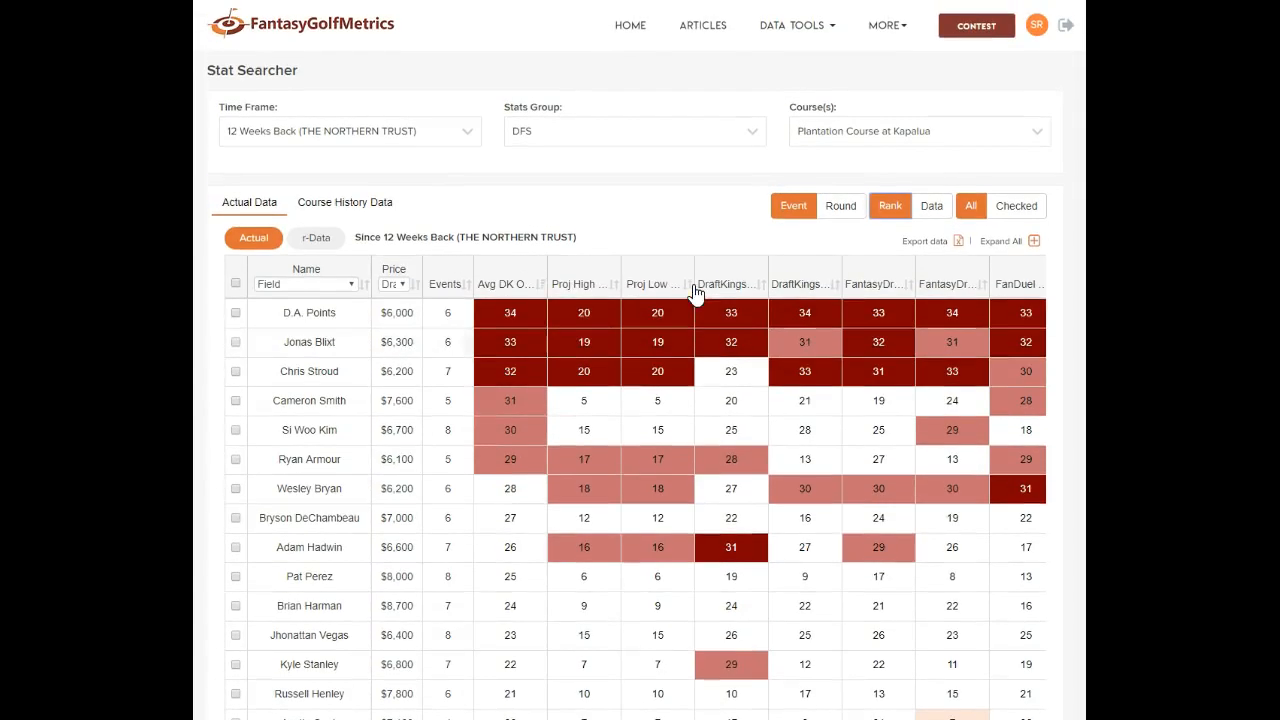
pyautogui.click(677, 136)
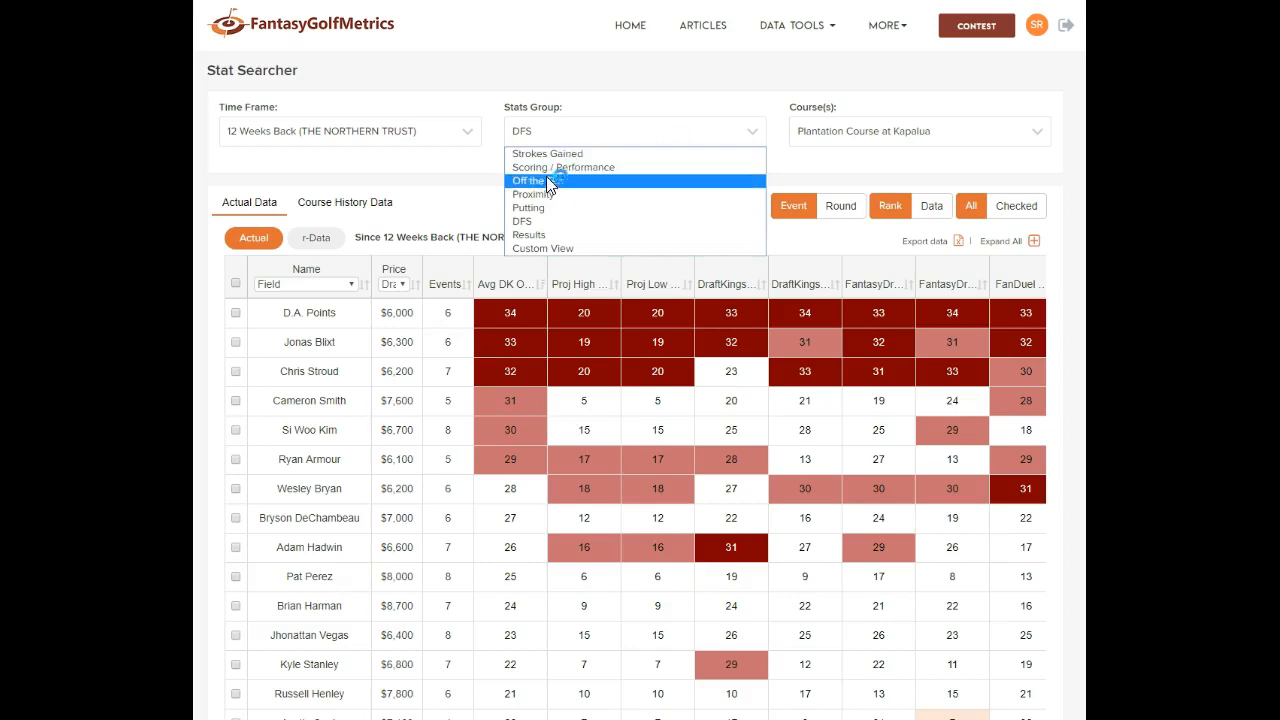
pyautogui.click(556, 250)
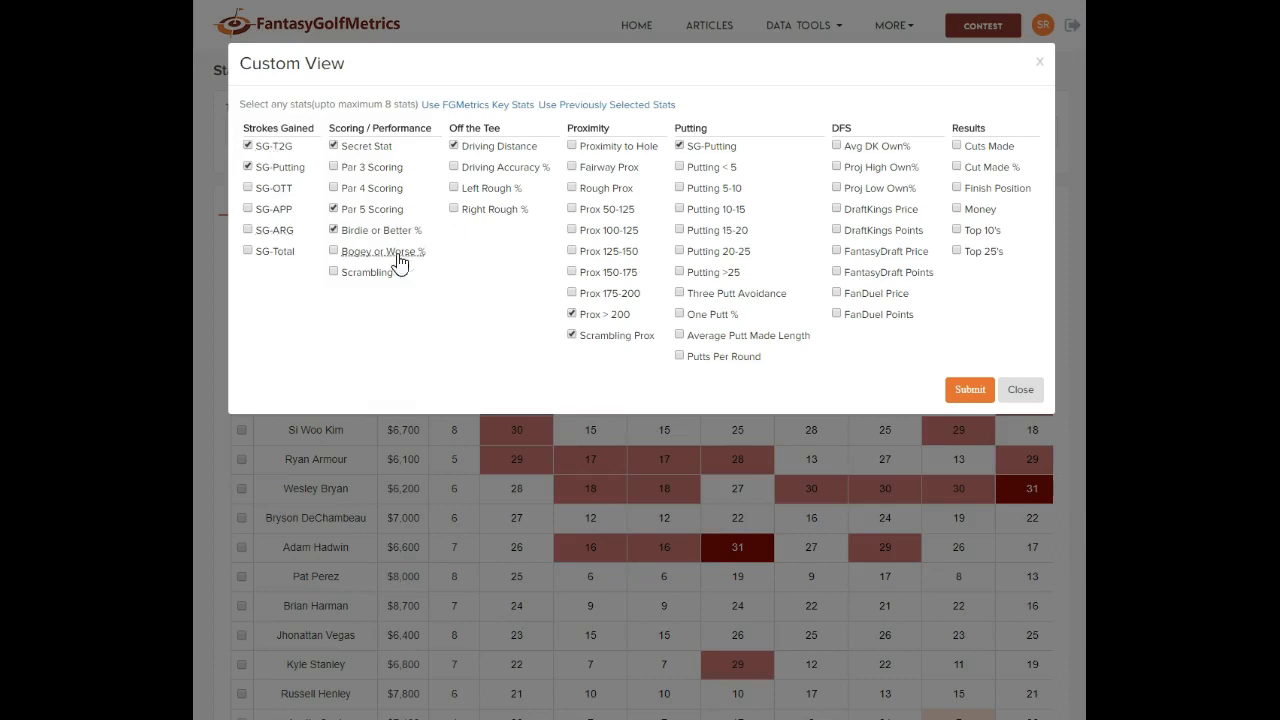
pyautogui.click(962, 391)
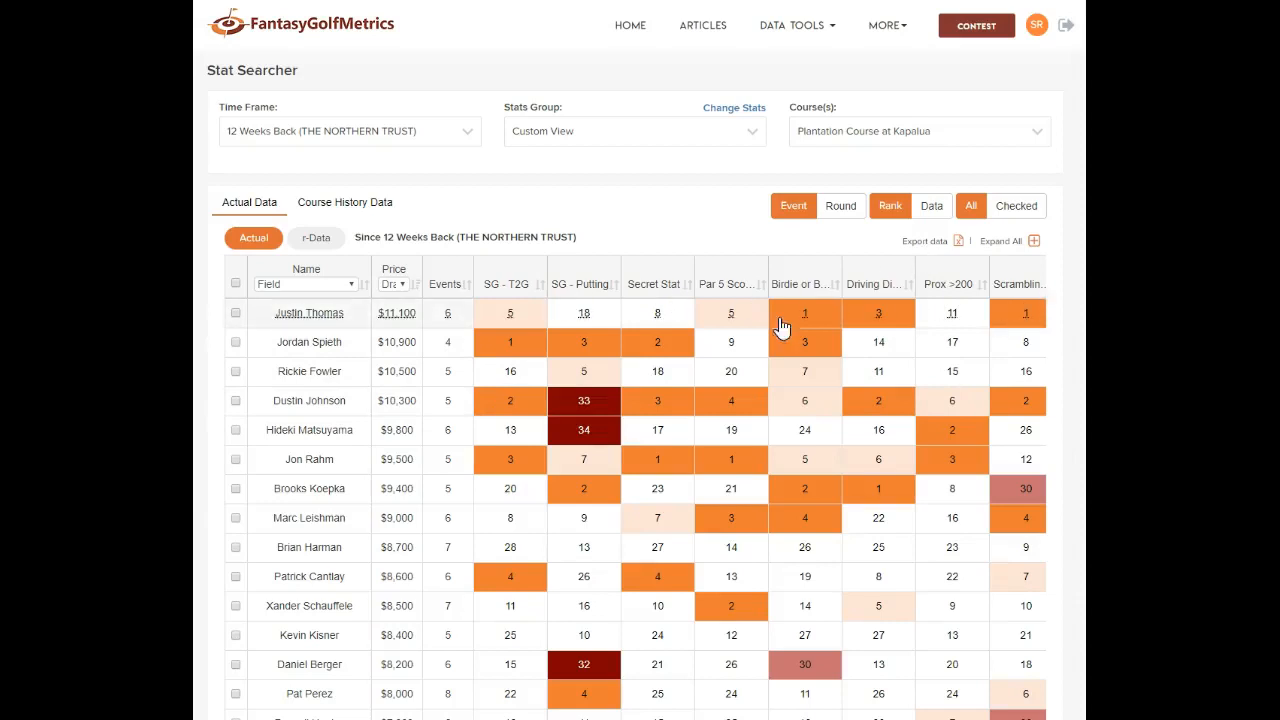
# Revise the Custom View stats to include Par 5 Scoring and Driving Distance, and reload the table
pyautogui.click(700, 135)
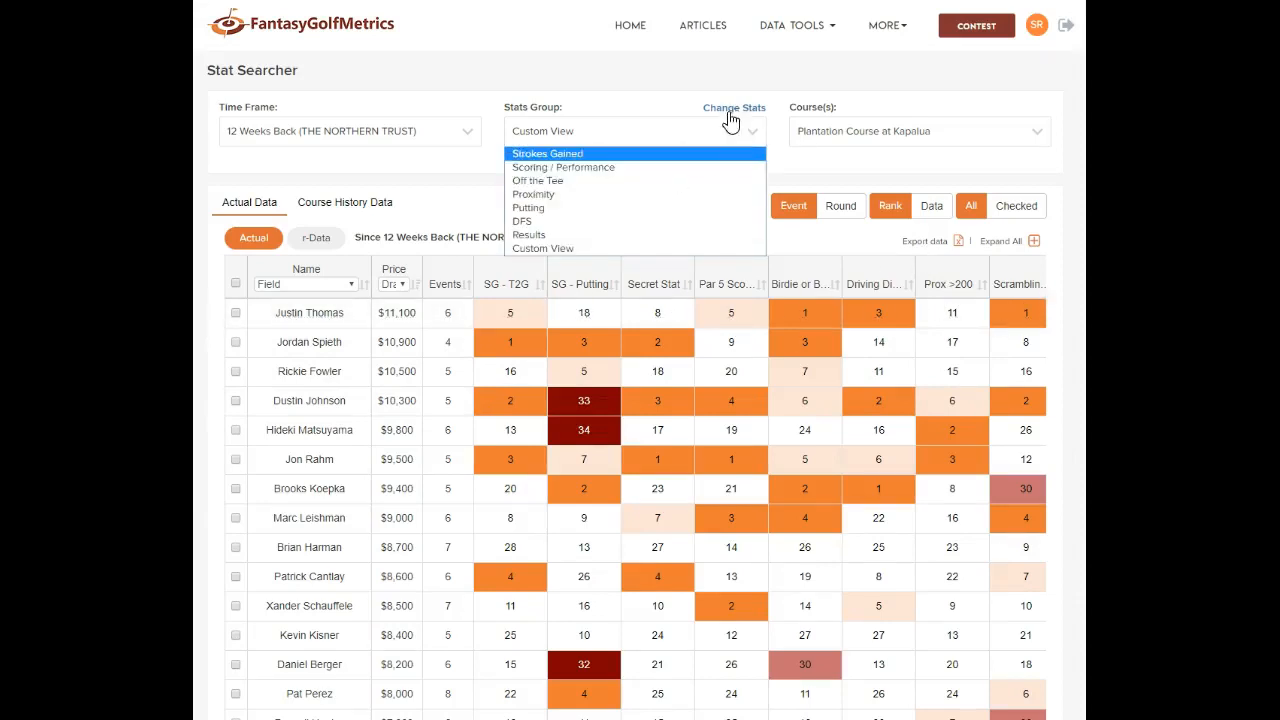
pyautogui.click(729, 112)
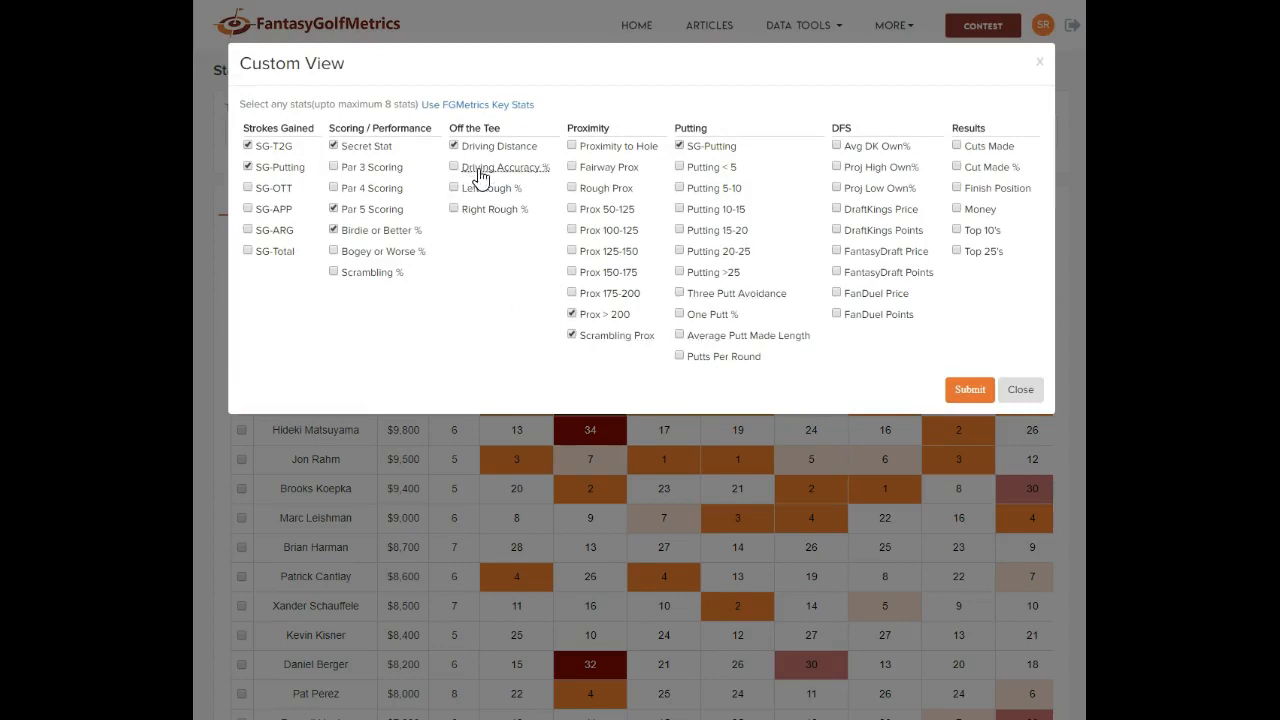
pyautogui.click(334, 228)
pyautogui.click(970, 390)
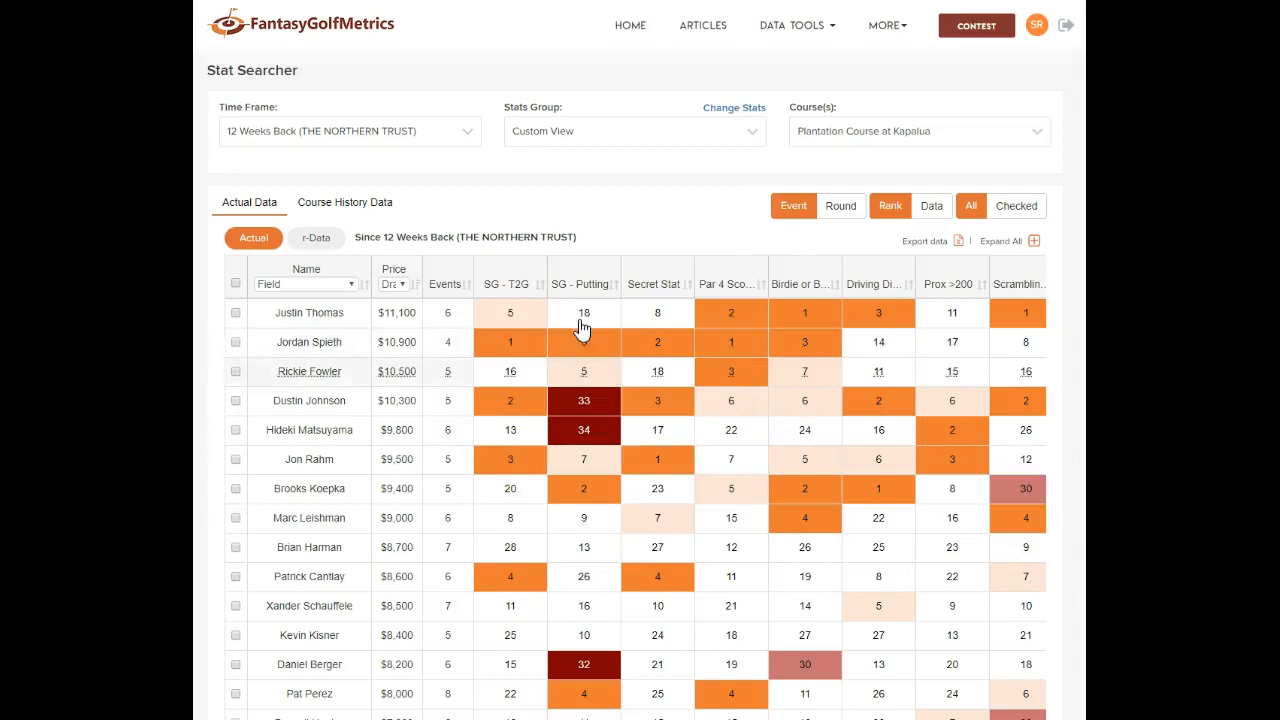
pyautogui.click(594, 141)
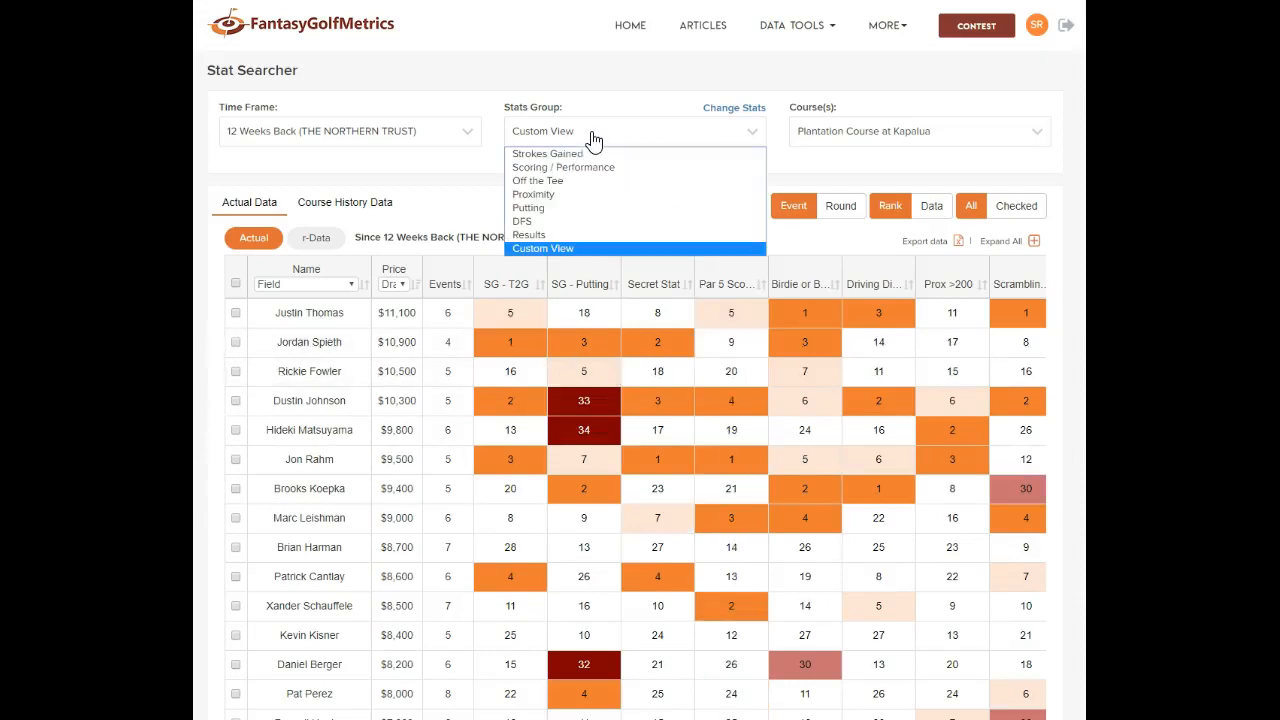
# Resubmit the stat picker to show ranked Scoring / Performance stats and close the stray context menu
pyautogui.click(580, 250)
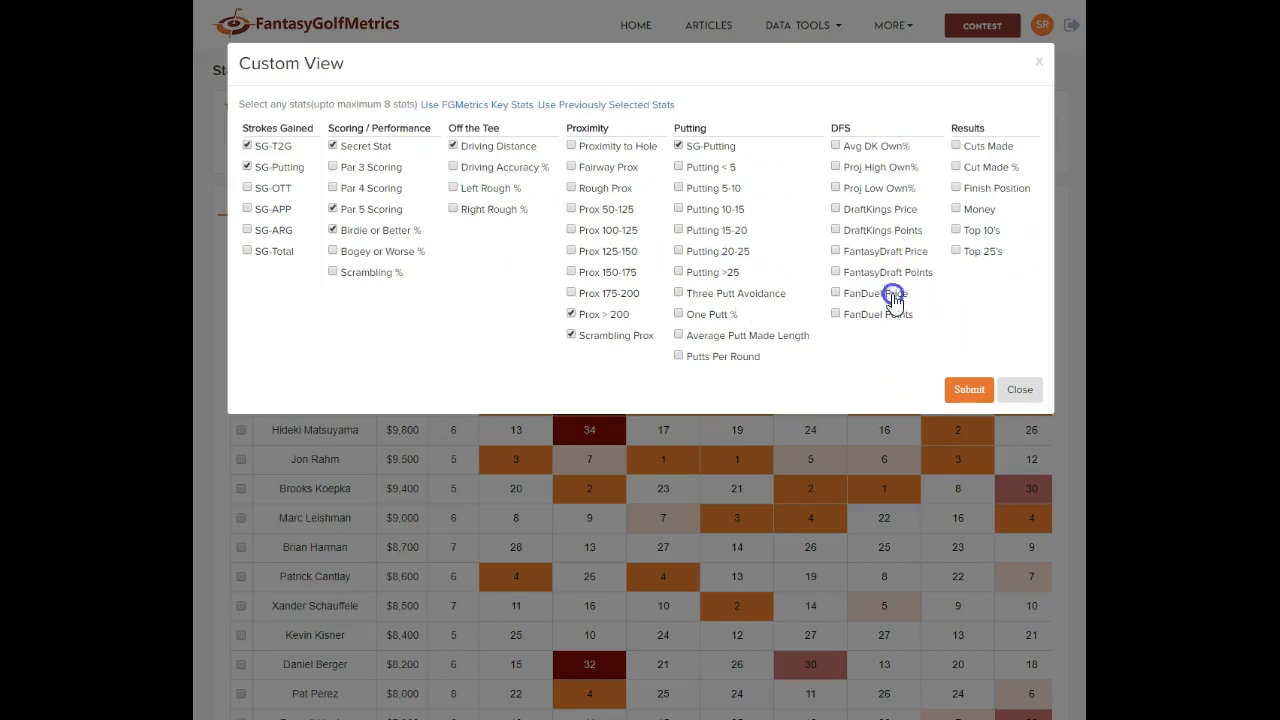
pyautogui.click(966, 388)
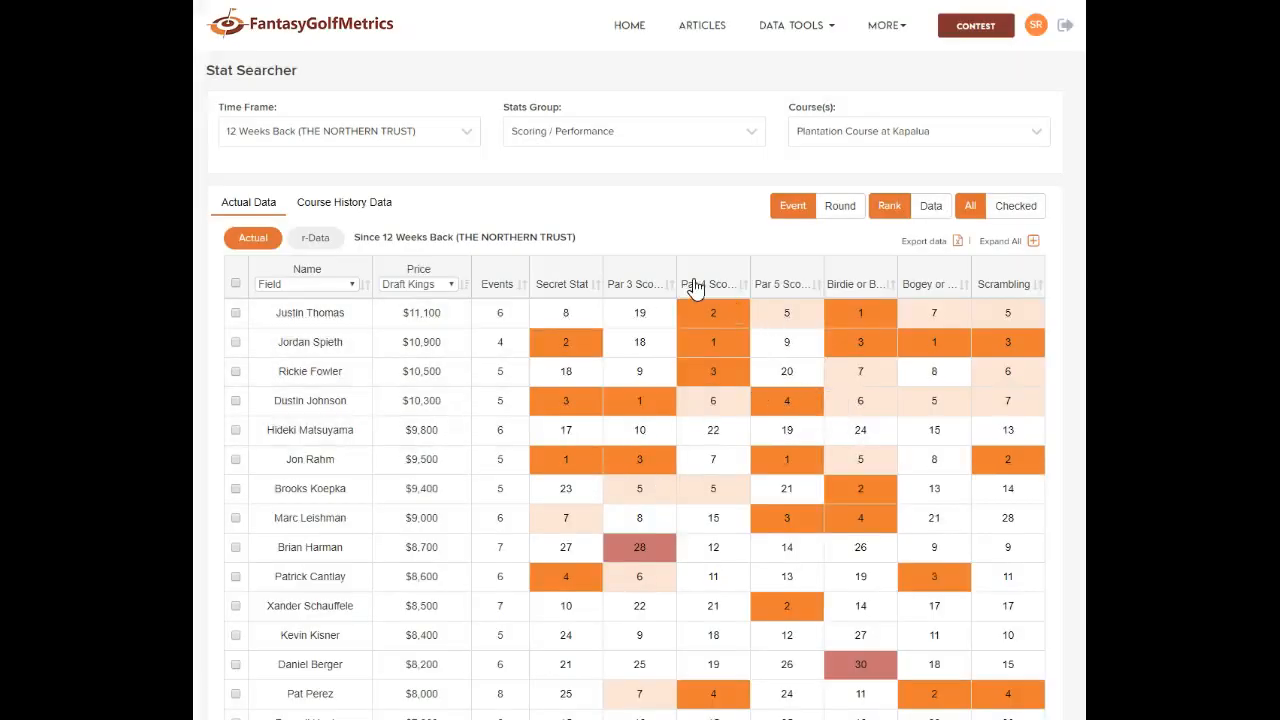
pyautogui.rightClick(624, 257)
pyautogui.click(614, 258)
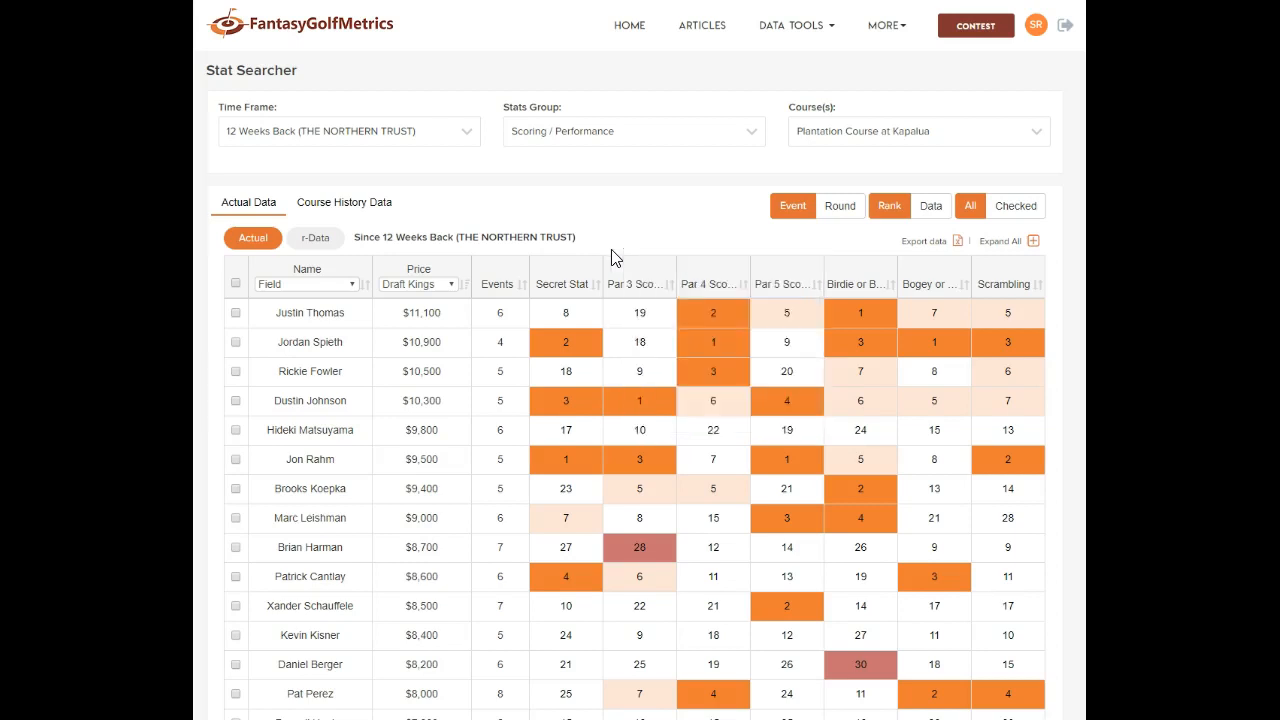